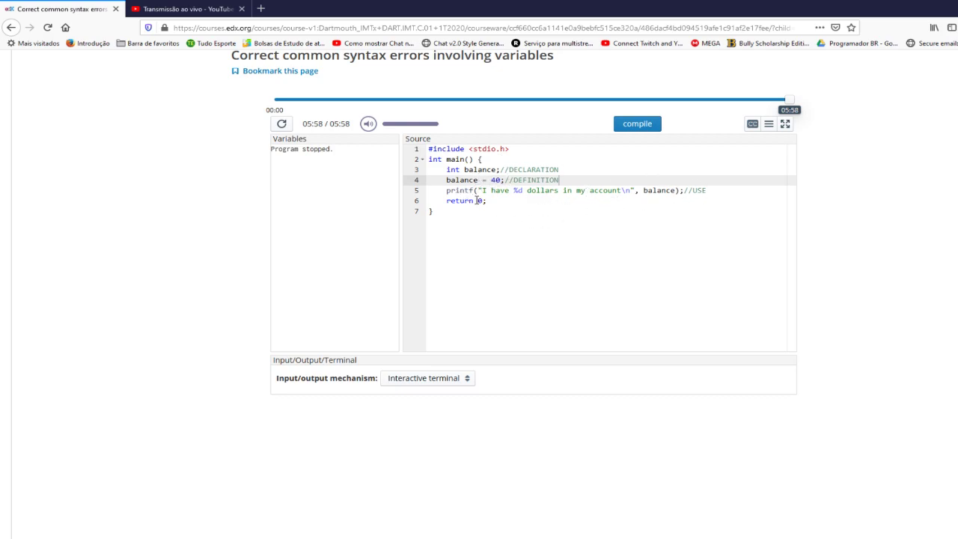
- Advance to the next course page, the activity on declaring and naming variables, and bring its first question into view
{"action": "scroll", "coordinate": [520, 385], "scroll_direction": "down", "scroll_amount": 4}
{"action": "left_click", "coordinate": [563, 382]}
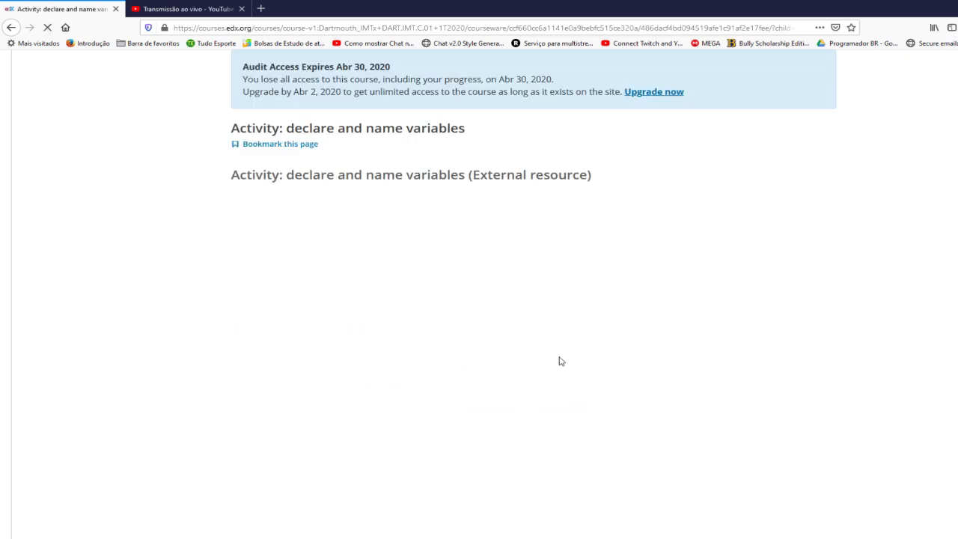
{"action": "scroll", "coordinate": [185, 312], "scroll_direction": "down", "scroll_amount": 3}
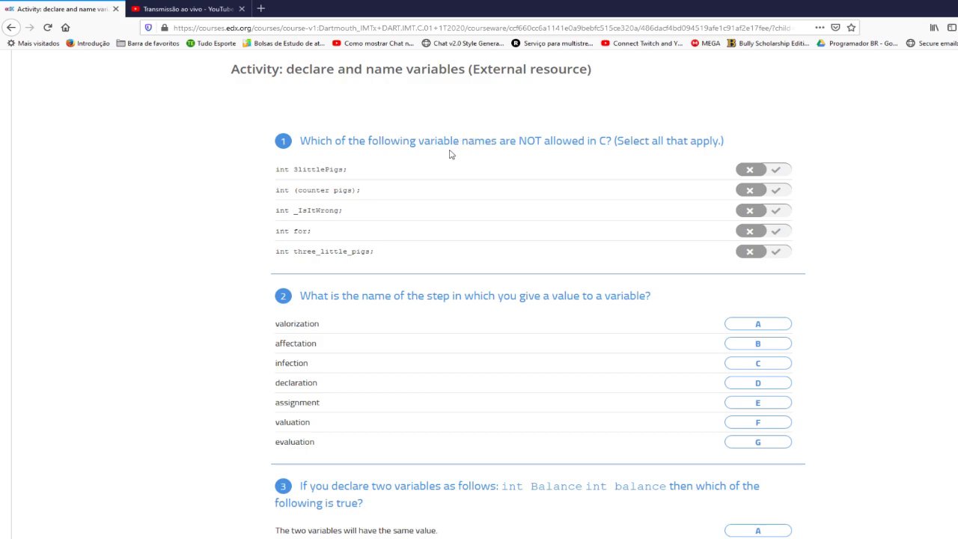
- In question 1, mark only "int for;" and "int three_little_pigs;" as variable names not allowed in C
{"action": "left_click", "coordinate": [742, 170]}
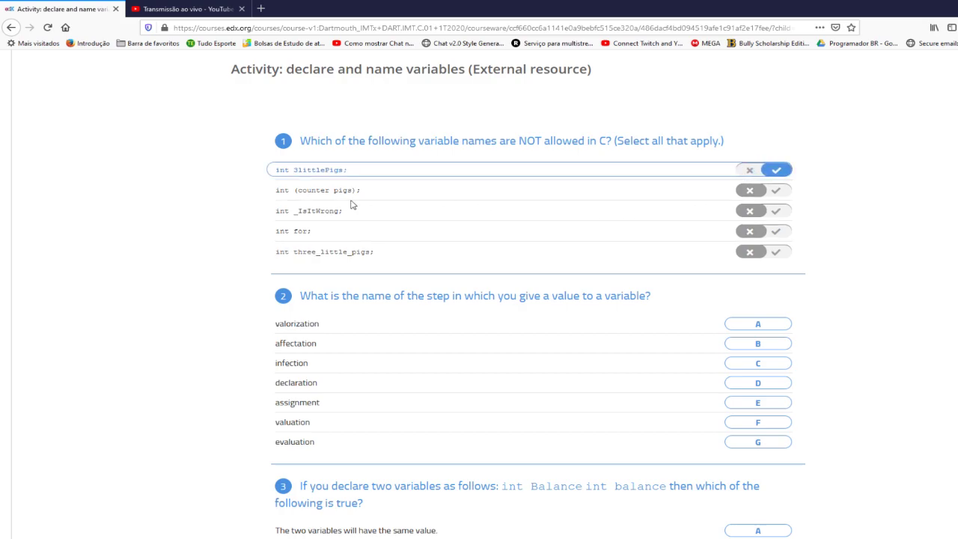
{"action": "left_click", "coordinate": [774, 172]}
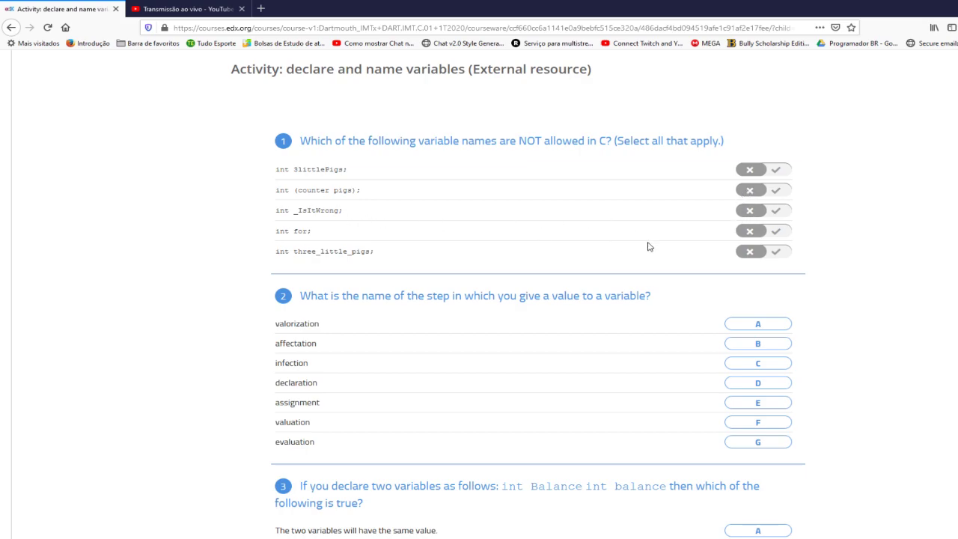
{"action": "left_click", "coordinate": [774, 233]}
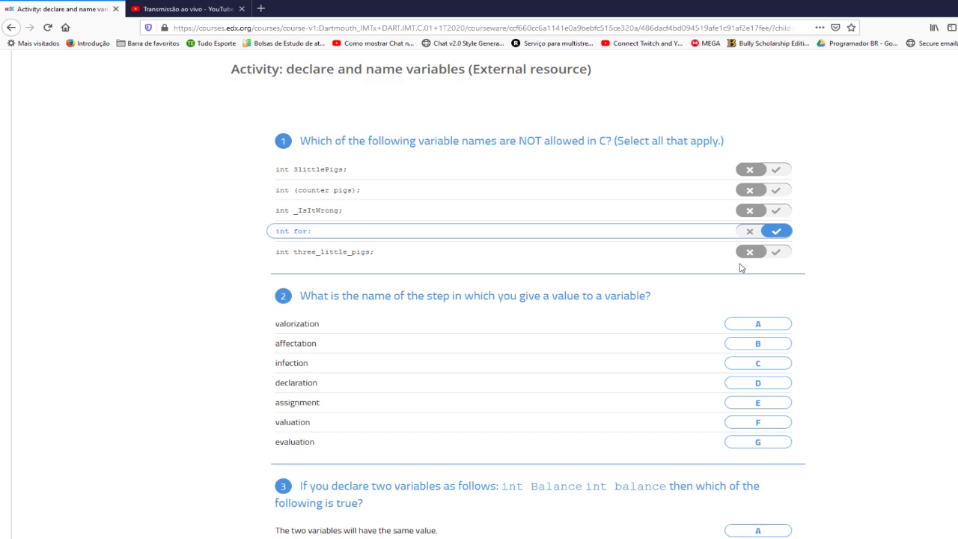
{"action": "left_click", "coordinate": [774, 254]}
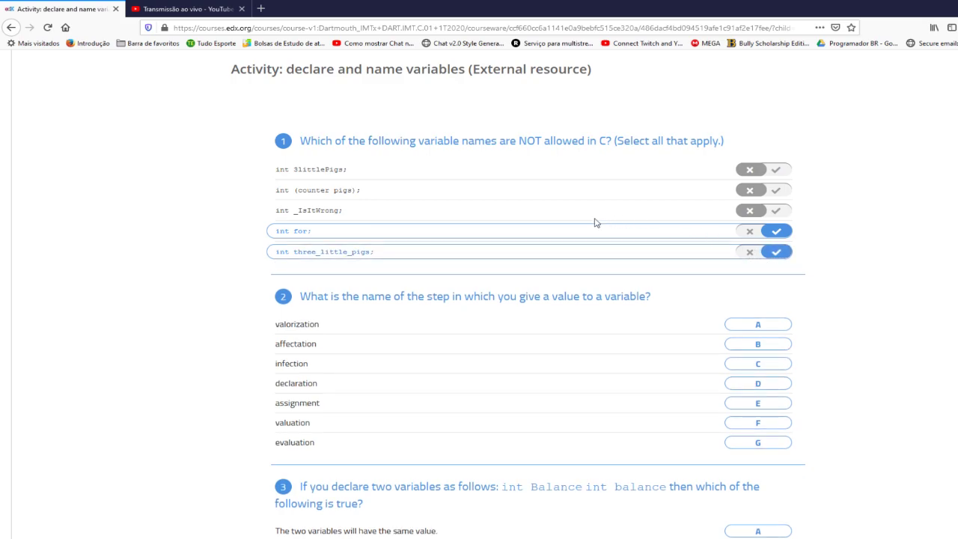
- Answer question 2 with "assignment" and question 3 with "These variables are independent of each other.", then submit the activity
{"action": "scroll", "coordinate": [597, 222], "scroll_direction": "down", "scroll_amount": 3}
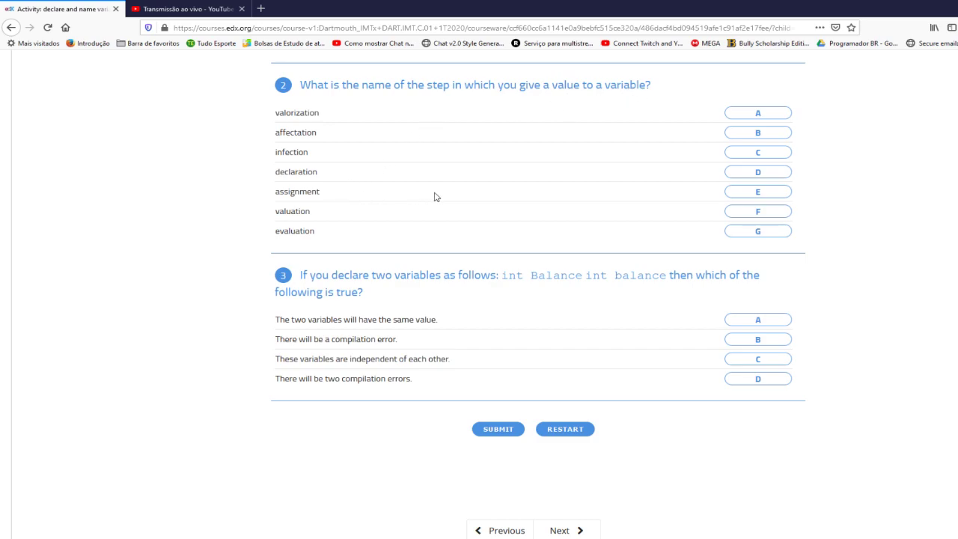
{"action": "left_click", "coordinate": [777, 197]}
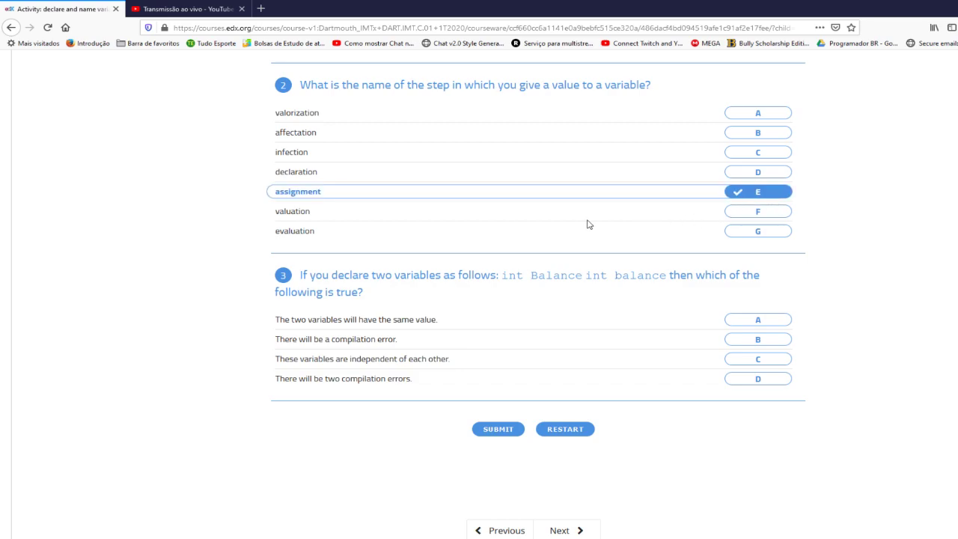
{"action": "scroll", "coordinate": [569, 222], "scroll_direction": "down", "scroll_amount": 3}
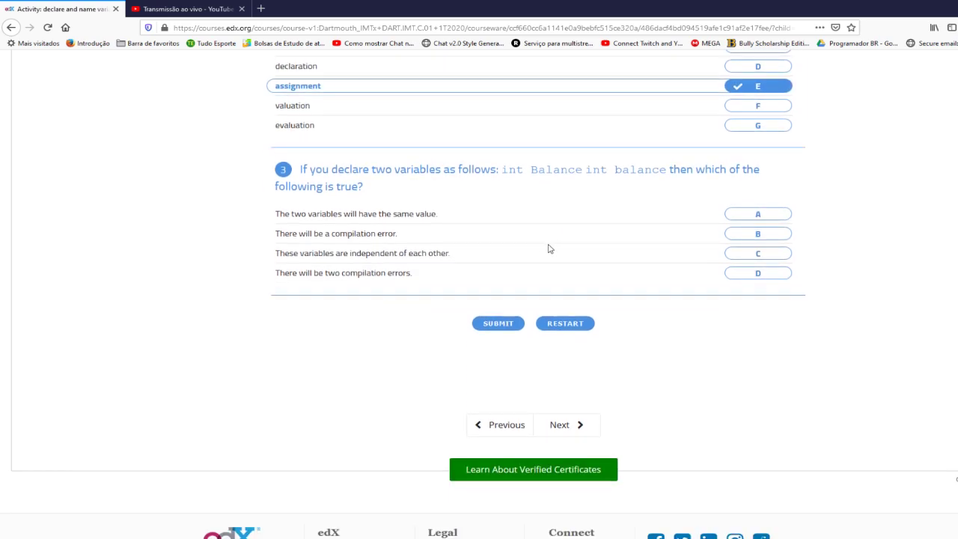
{"action": "scroll", "coordinate": [546, 247], "scroll_direction": "up", "scroll_amount": 4}
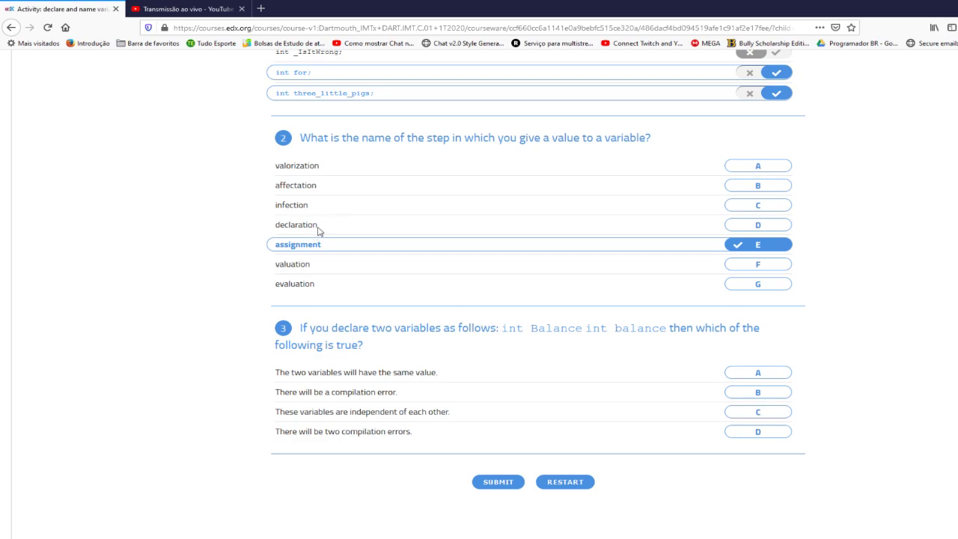
{"action": "scroll", "coordinate": [355, 298], "scroll_direction": "down", "scroll_amount": 4}
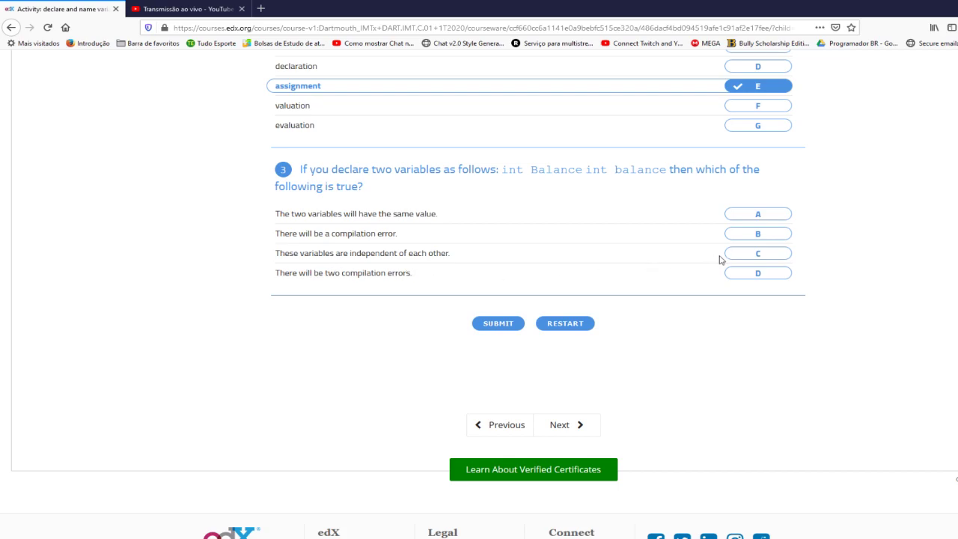
{"action": "left_click", "coordinate": [742, 254]}
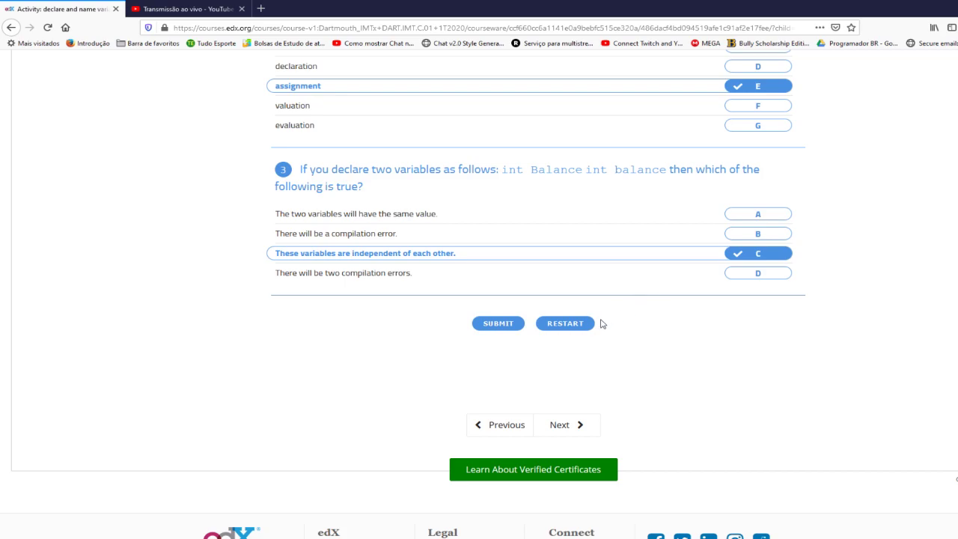
{"action": "left_click", "coordinate": [484, 326]}
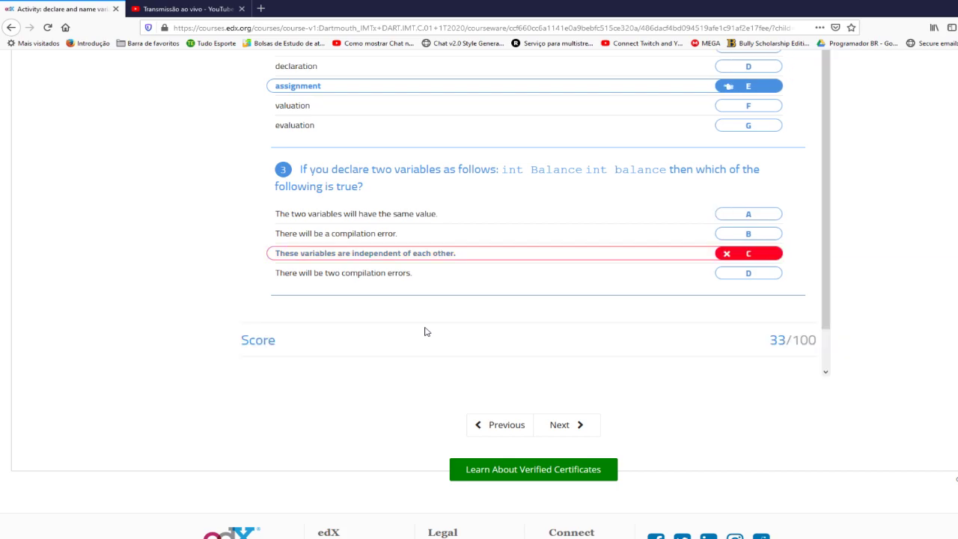
- Review the graded answers to all three questions and the activity score
{"action": "scroll", "coordinate": [462, 308], "scroll_direction": "down", "scroll_amount": 1}
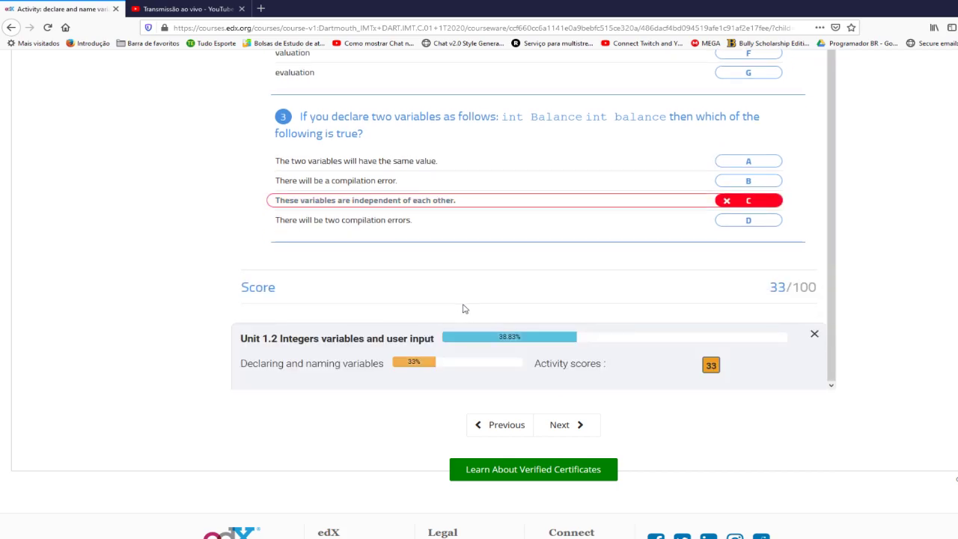
{"action": "scroll", "coordinate": [462, 308], "scroll_direction": "up", "scroll_amount": 1}
{"action": "scroll", "coordinate": [139, 242], "scroll_direction": "up", "scroll_amount": 7}
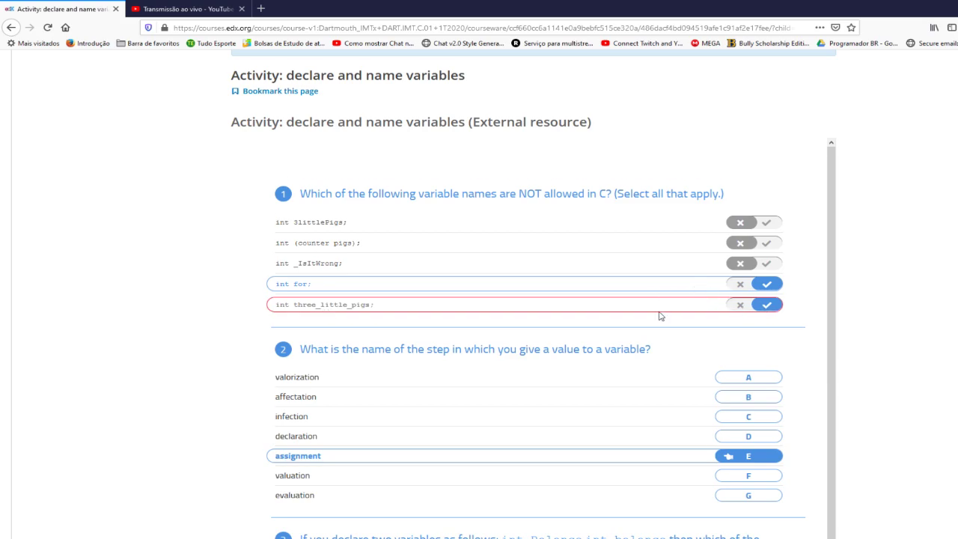
{"action": "scroll", "coordinate": [649, 322], "scroll_direction": "down", "scroll_amount": 5}
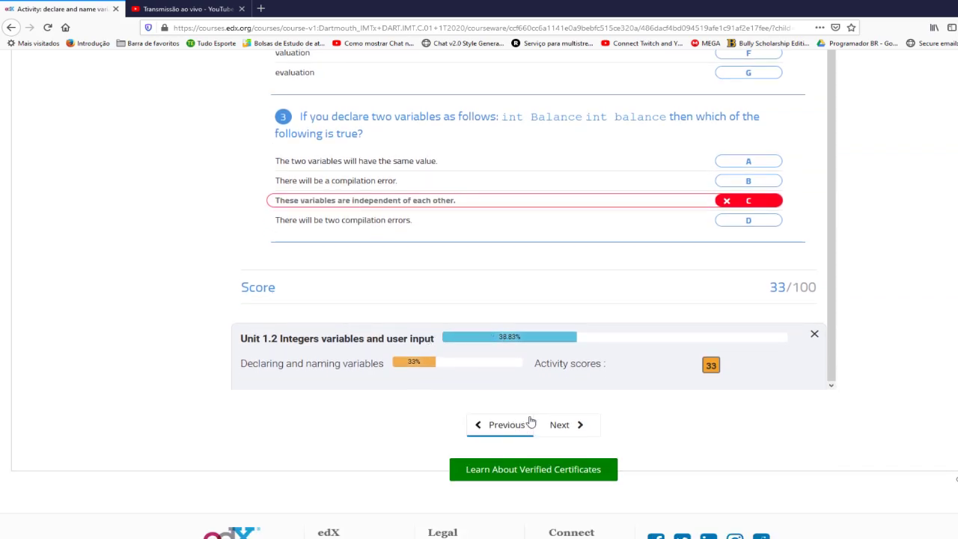
{"action": "scroll", "coordinate": [702, 263], "scroll_direction": "up", "scroll_amount": 1}
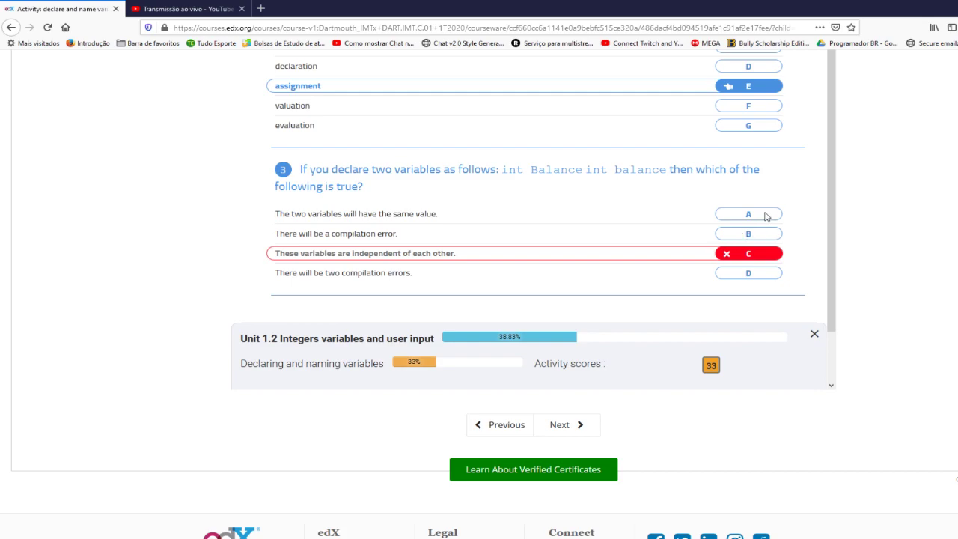
{"action": "scroll", "coordinate": [684, 261], "scroll_direction": "up", "scroll_amount": 4}
{"action": "scroll", "coordinate": [652, 299], "scroll_direction": "down", "scroll_amount": 7}
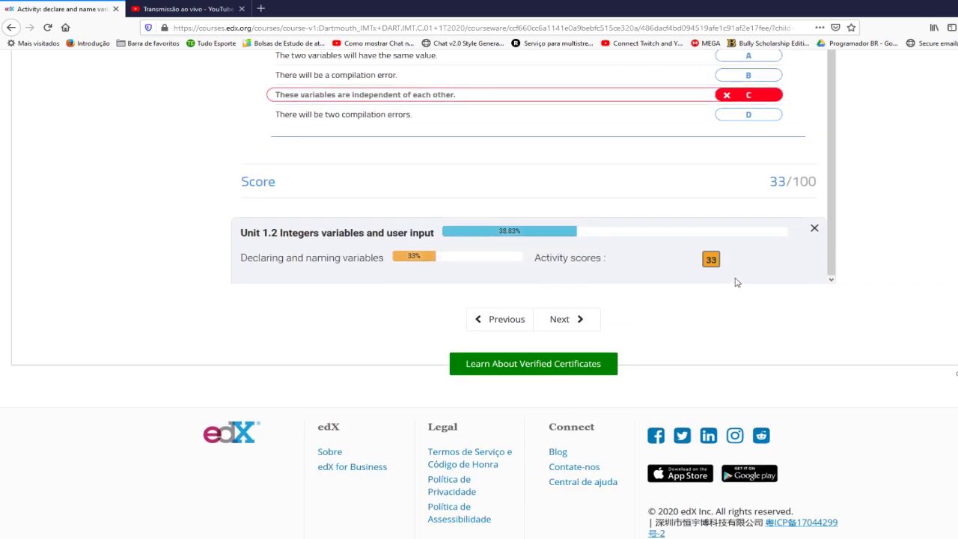
{"action": "scroll", "coordinate": [738, 280], "scroll_direction": "up", "scroll_amount": 11}
{"action": "scroll", "coordinate": [524, 213], "scroll_direction": "up", "scroll_amount": 5}
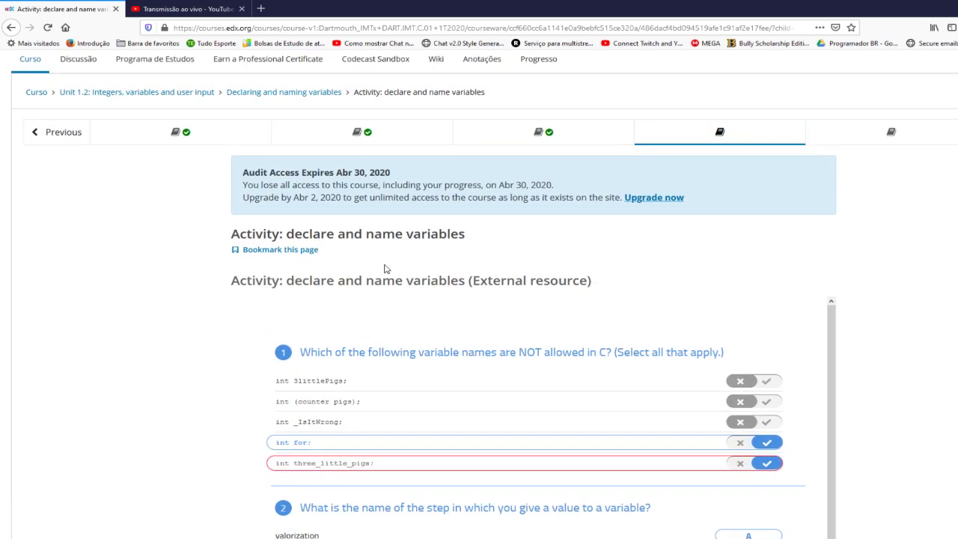
{"action": "scroll", "coordinate": [386, 273], "scroll_direction": "down", "scroll_amount": 6}
{"action": "scroll", "coordinate": [390, 273], "scroll_direction": "down", "scroll_amount": 7}
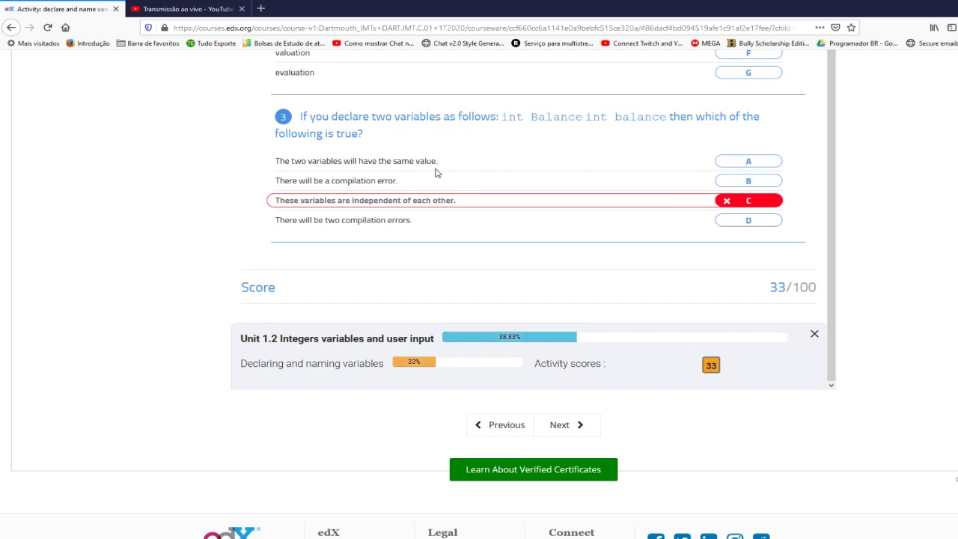
- Dismiss the unit score summary and restart the activity from scratch
{"action": "left_click", "coordinate": [814, 335]}
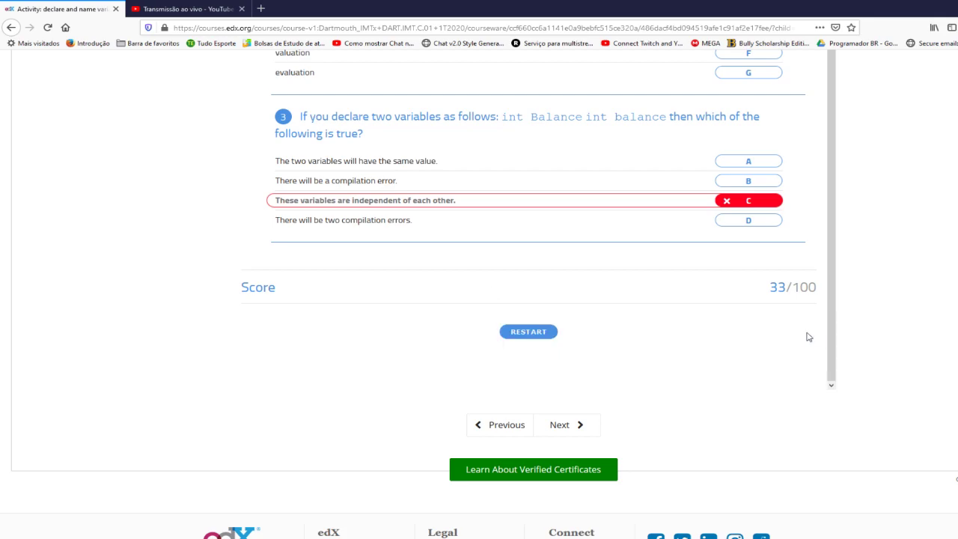
{"action": "left_click", "coordinate": [526, 333]}
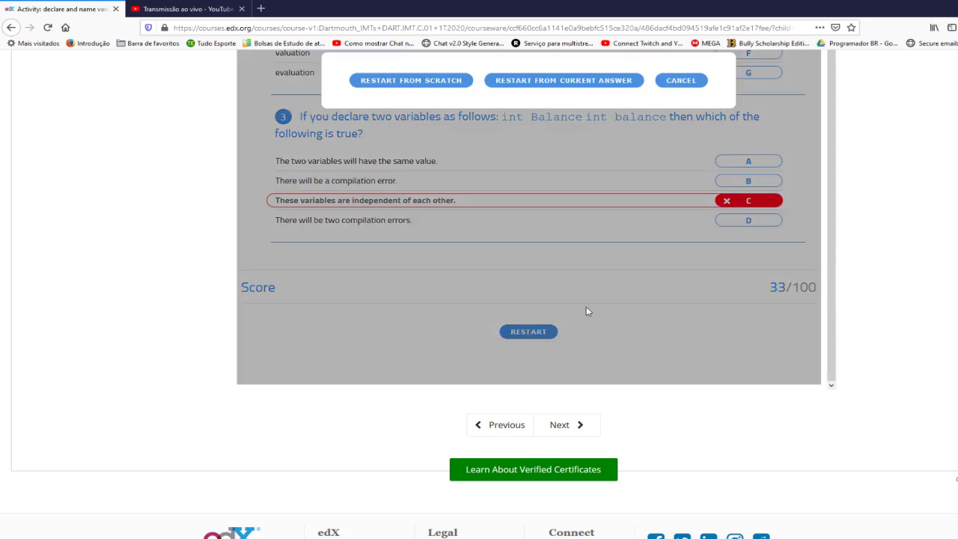
{"action": "scroll", "coordinate": [586, 306], "scroll_direction": "up", "scroll_amount": 1}
{"action": "scroll", "coordinate": [164, 263], "scroll_direction": "up", "scroll_amount": 1}
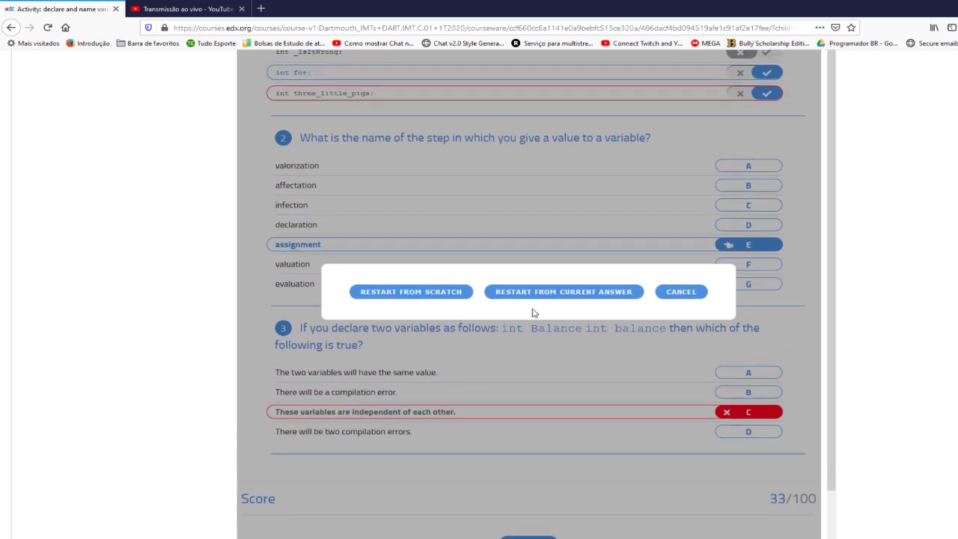
{"action": "left_click", "coordinate": [438, 297]}
{"action": "scroll", "coordinate": [437, 300], "scroll_direction": "up", "scroll_amount": 3}
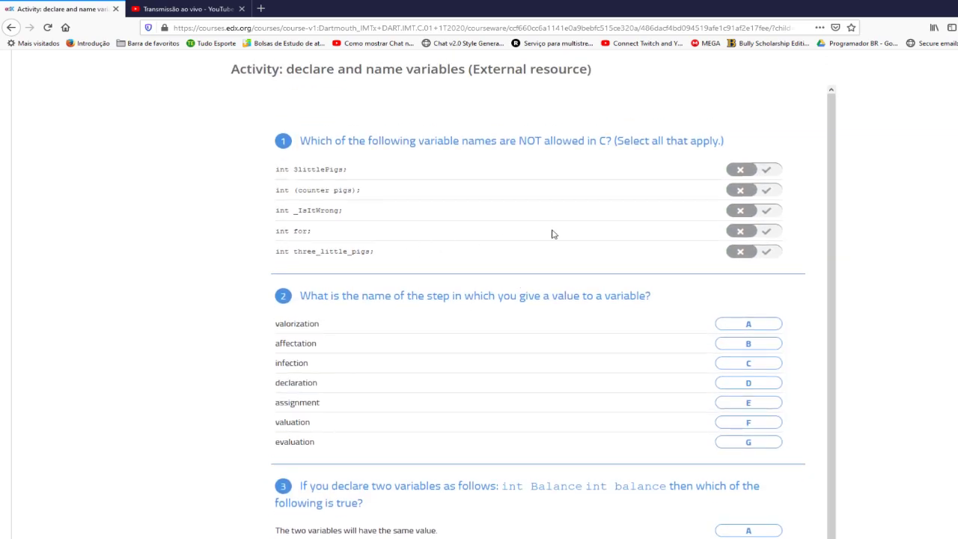
- In question 1, mark only "int 3littlePigs;", "int (counter pigs);" and "int _IsItWrong;" as not allowed
{"action": "left_click", "coordinate": [767, 232]}
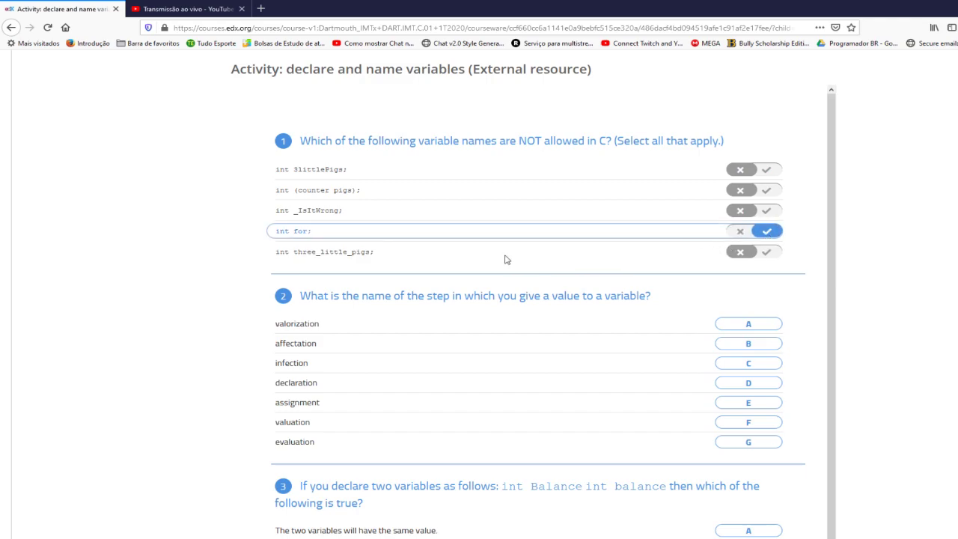
{"action": "left_click", "coordinate": [740, 234]}
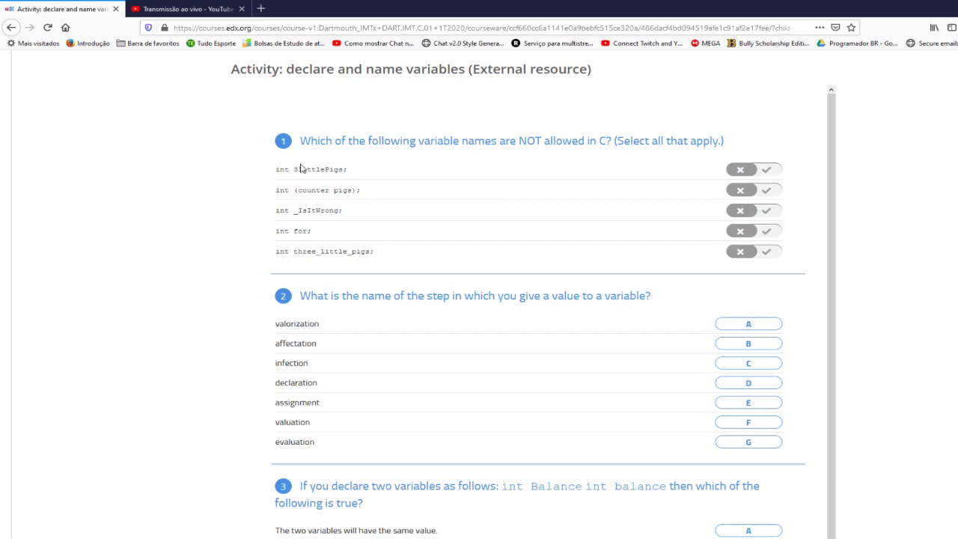
{"action": "left_click", "coordinate": [763, 170]}
{"action": "left_click", "coordinate": [762, 190]}
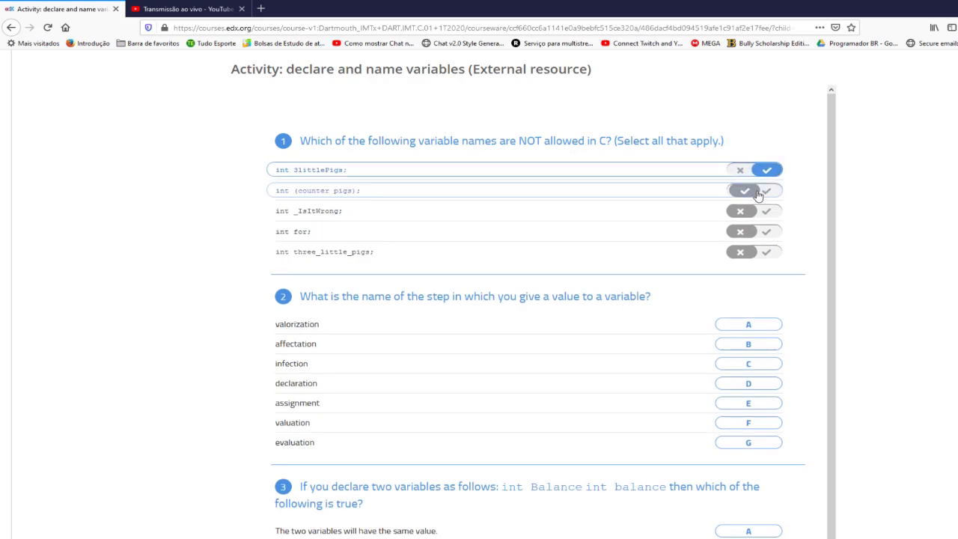
{"action": "left_click", "coordinate": [763, 211]}
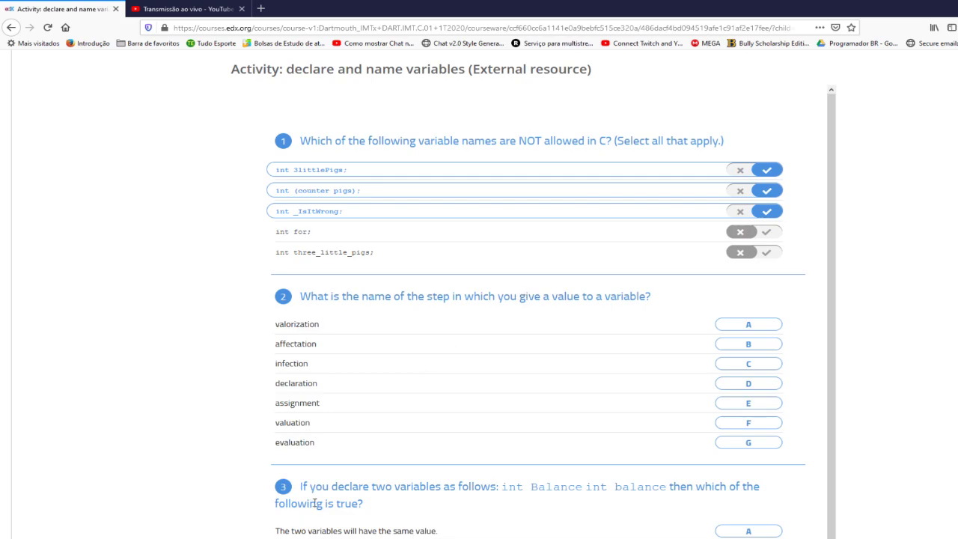
- Answer question 2 with "declaration" and question 3 with "The two variables will have the same value.", then submit the activity
{"action": "scroll", "coordinate": [441, 504], "scroll_direction": "down", "scroll_amount": 1}
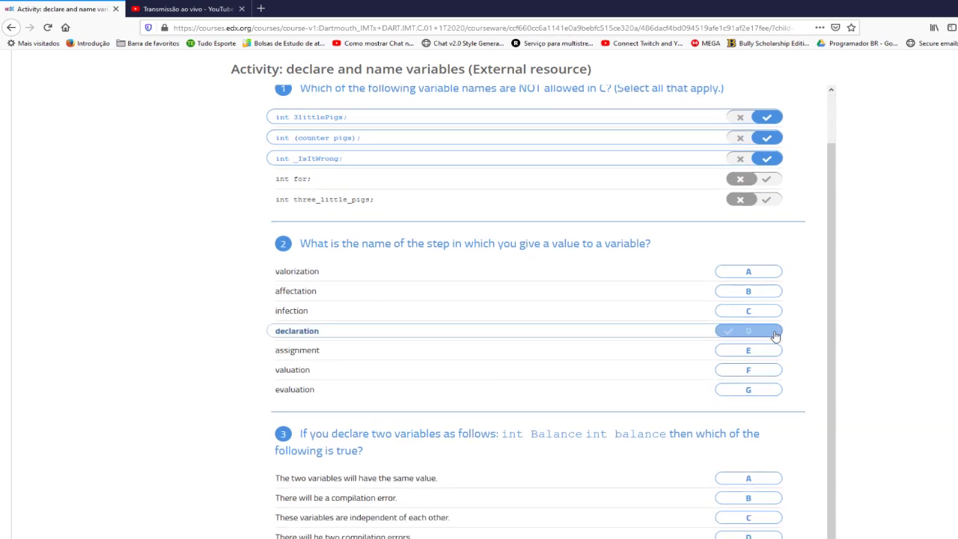
{"action": "left_click", "coordinate": [774, 333]}
{"action": "scroll", "coordinate": [568, 393], "scroll_direction": "down", "scroll_amount": 2}
{"action": "scroll", "coordinate": [569, 394], "scroll_direction": "down", "scroll_amount": 2}
{"action": "left_click", "coordinate": [723, 267]}
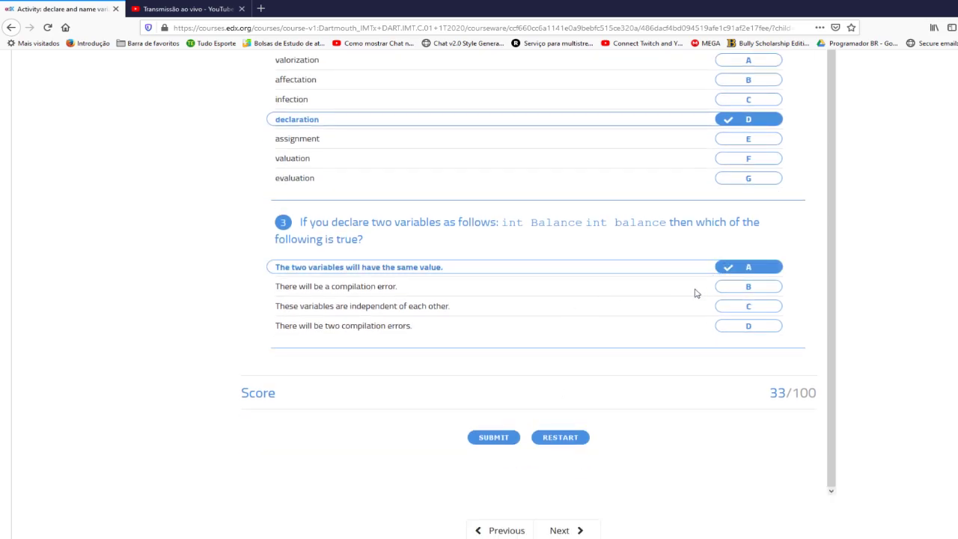
{"action": "left_click", "coordinate": [494, 439]}
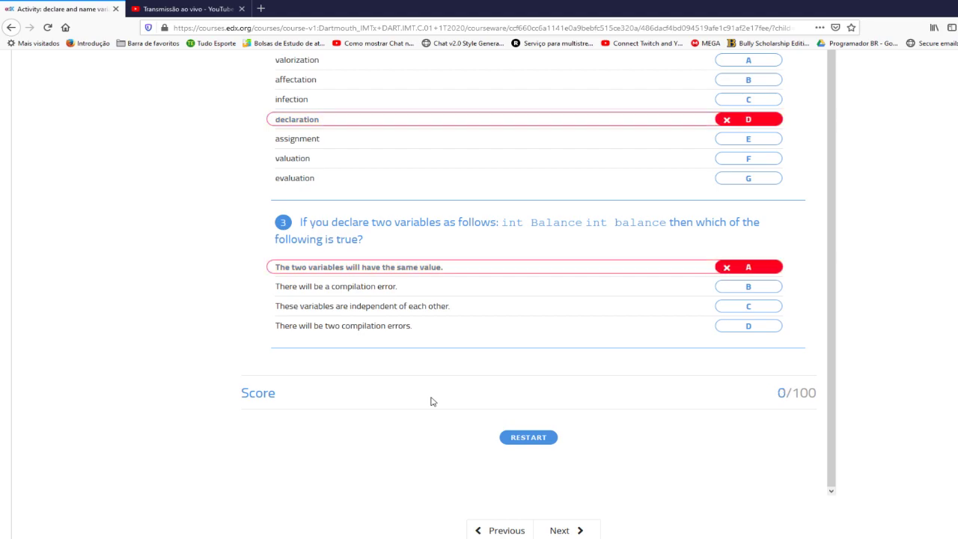
- Check how the resubmitted answers to the three questions were graded
{"action": "scroll", "coordinate": [447, 377], "scroll_direction": "up", "scroll_amount": 1}
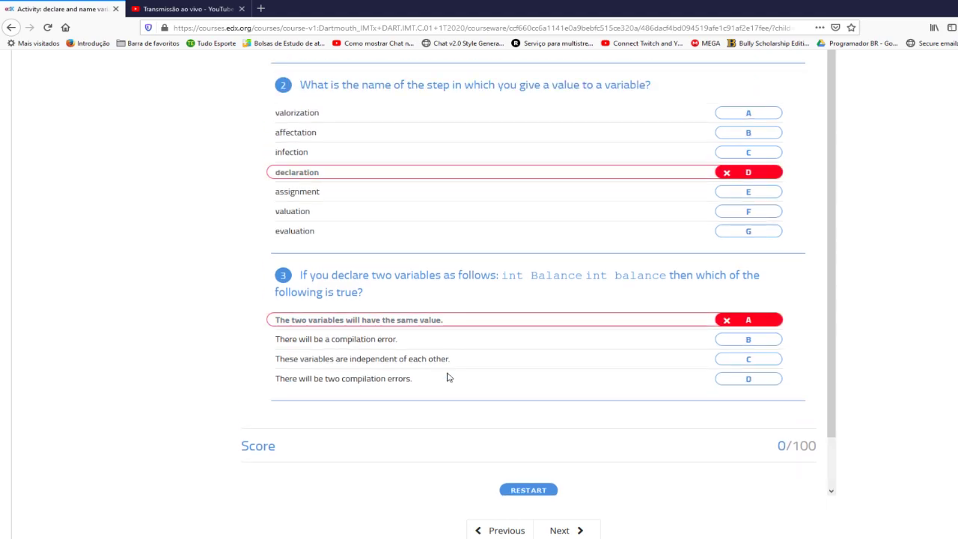
{"action": "scroll", "coordinate": [452, 375], "scroll_direction": "down", "scroll_amount": 4}
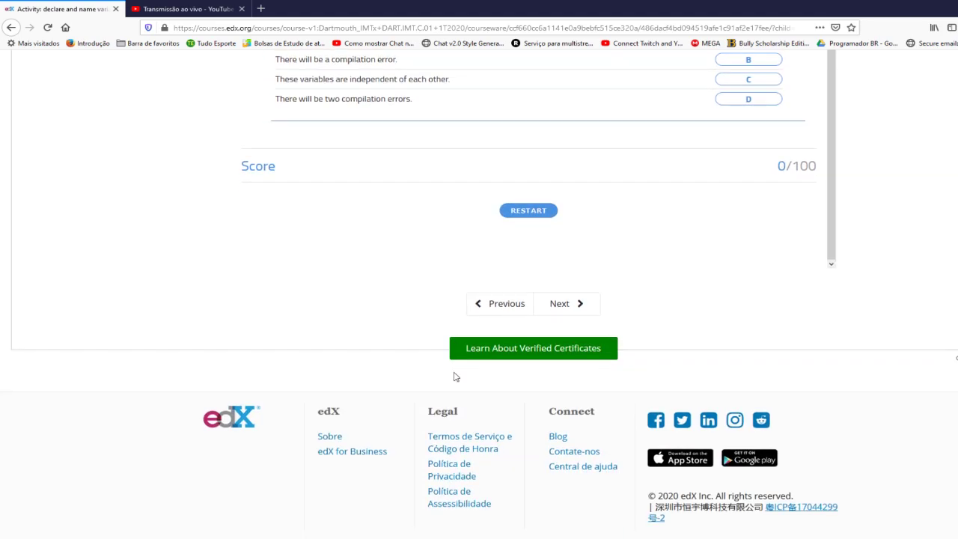
{"action": "scroll", "coordinate": [456, 370], "scroll_direction": "up", "scroll_amount": 5}
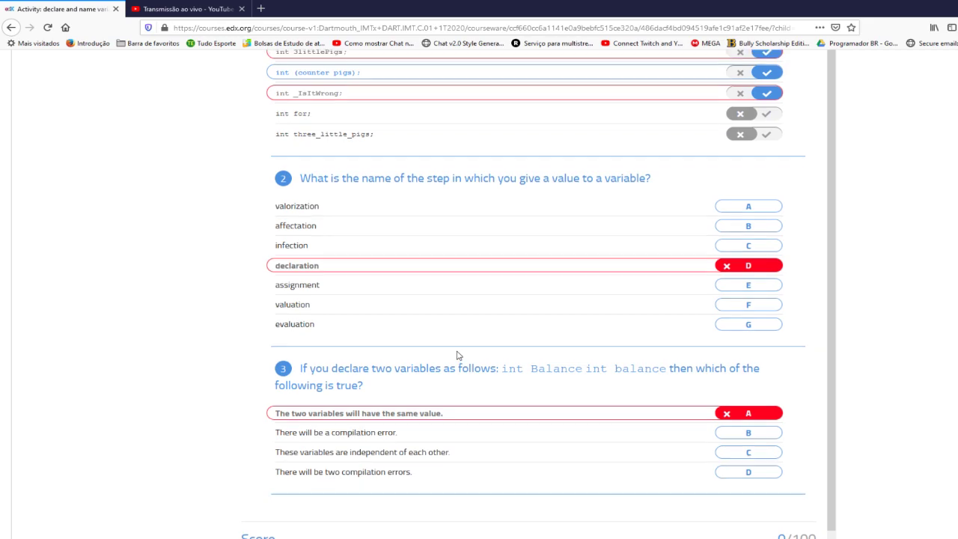
{"action": "scroll", "coordinate": [452, 355], "scroll_direction": "up", "scroll_amount": 3}
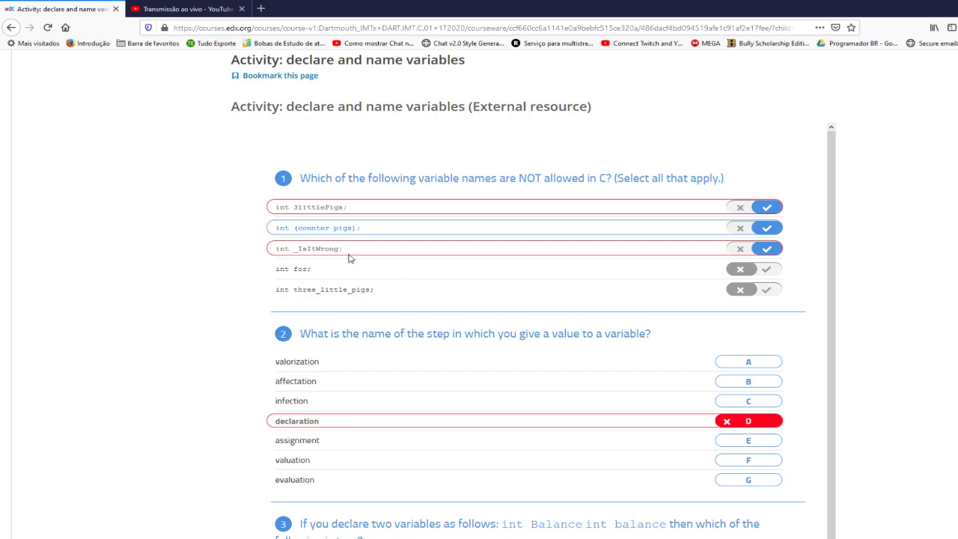
- Restart the activity from scratch to clear the graded answers
{"action": "scroll", "coordinate": [374, 306], "scroll_direction": "down", "scroll_amount": 7}
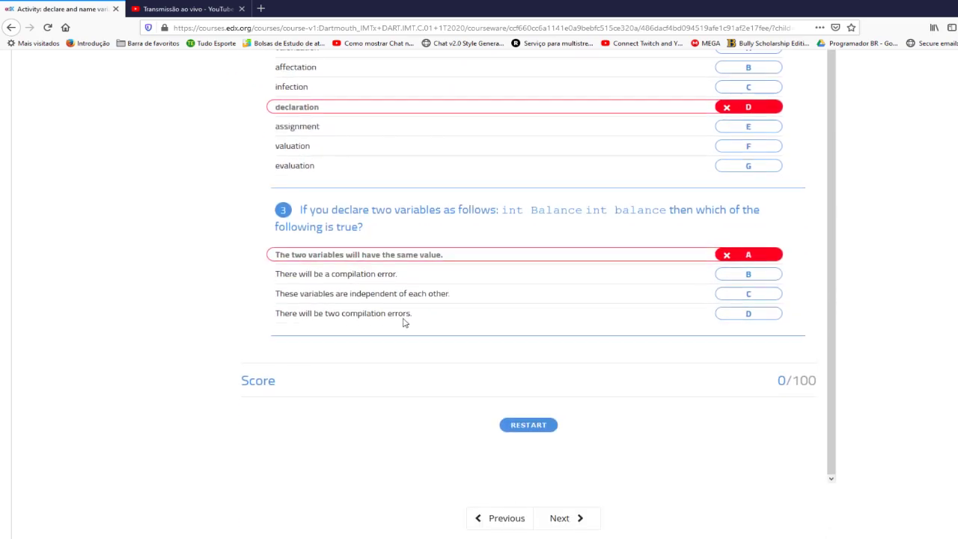
{"action": "left_click", "coordinate": [529, 205]}
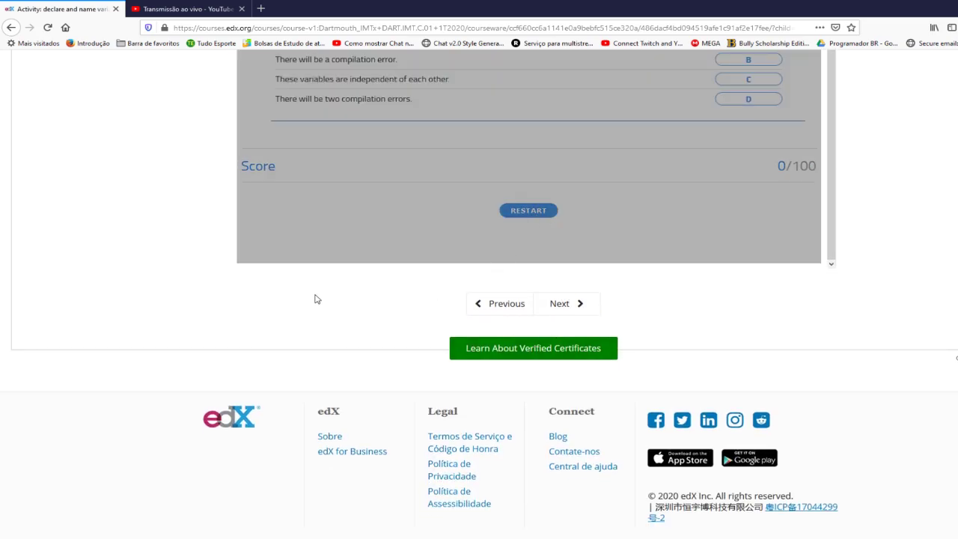
{"action": "scroll", "coordinate": [355, 288], "scroll_direction": "up", "scroll_amount": 3}
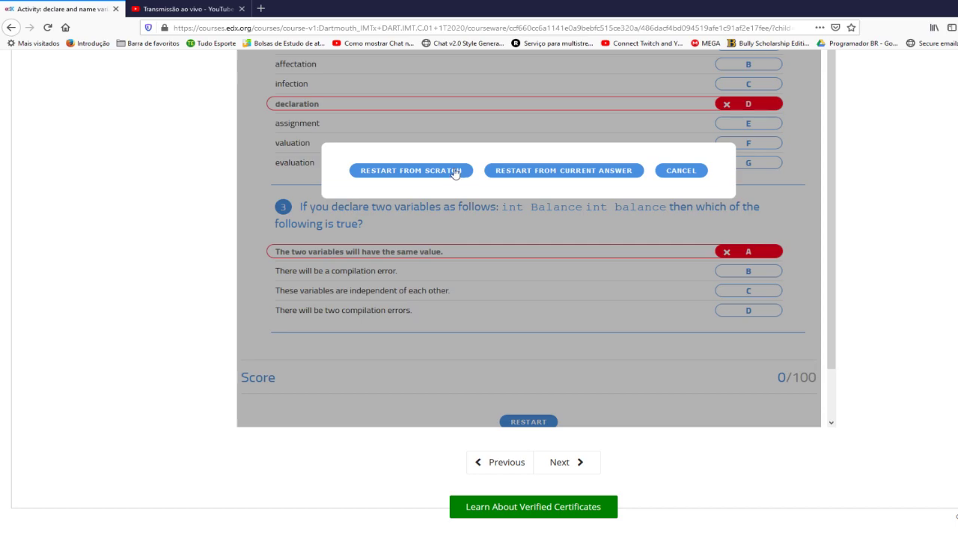
{"action": "left_click", "coordinate": [459, 167]}
{"action": "scroll", "coordinate": [494, 260], "scroll_direction": "up", "scroll_amount": 5}
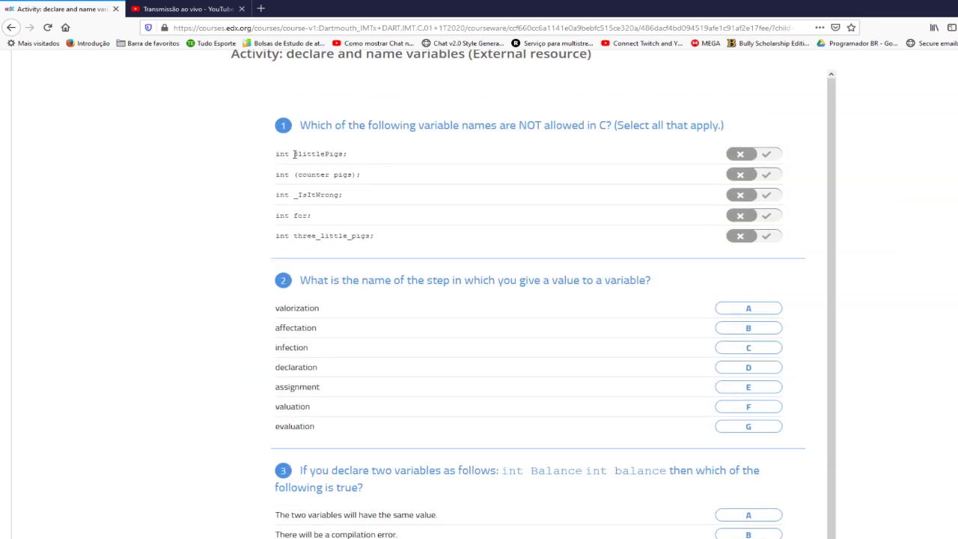
- In question 1, mark "int 3littlePigs;", "int (counter pigs);" and "int _IsItWrong;" as not allowed
{"action": "left_click_drag", "start_coordinate": [293, 154], "coordinate": [346, 154]}
{"action": "left_click", "coordinate": [324, 154]}
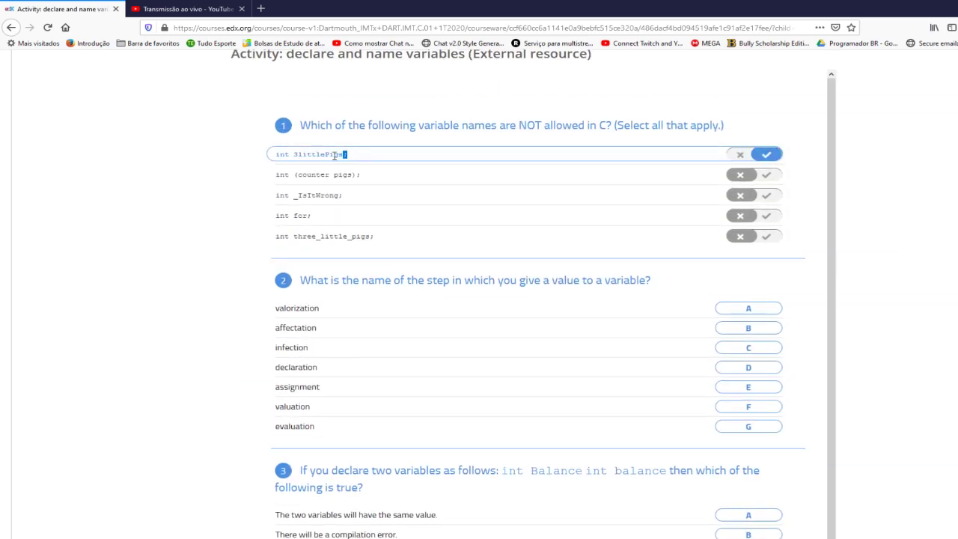
{"action": "left_click", "coordinate": [324, 155]}
{"action": "left_click", "coordinate": [382, 181]}
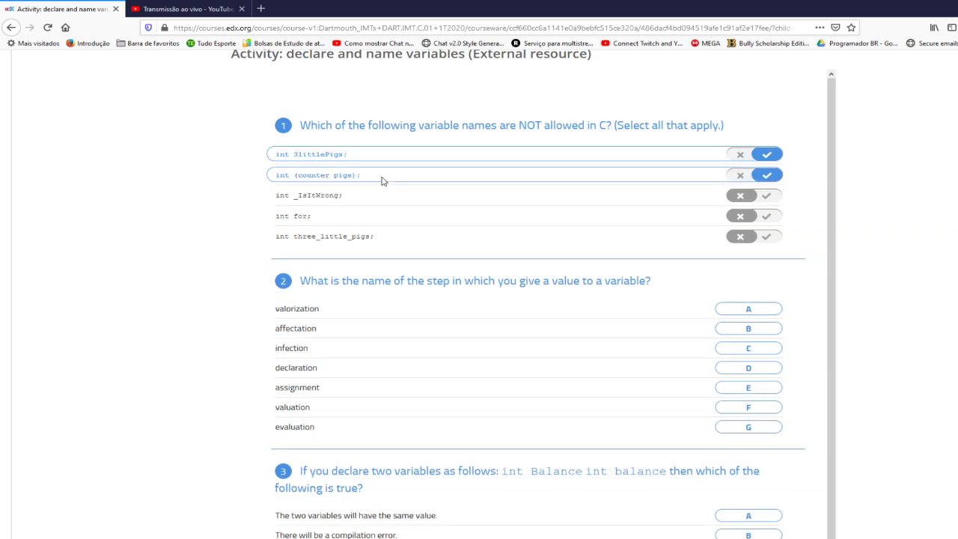
{"action": "left_click", "coordinate": [312, 195]}
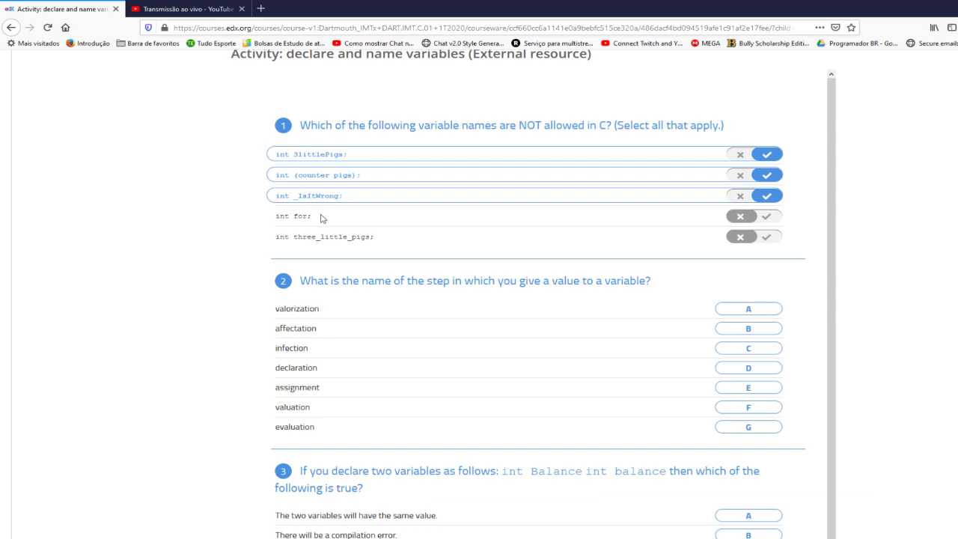
- Answer question 2 with "assignment" and question 3 with "There will be a compilation error.", then submit the activity
{"action": "scroll", "coordinate": [335, 230], "scroll_direction": "down", "scroll_amount": 1}
{"action": "left_click", "coordinate": [750, 338]}
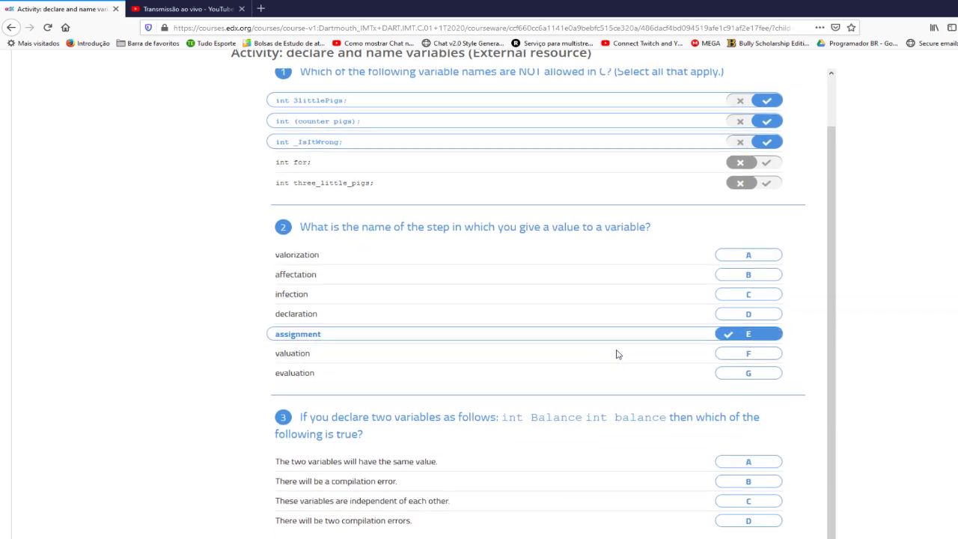
{"action": "scroll", "coordinate": [617, 354], "scroll_direction": "down", "scroll_amount": 3}
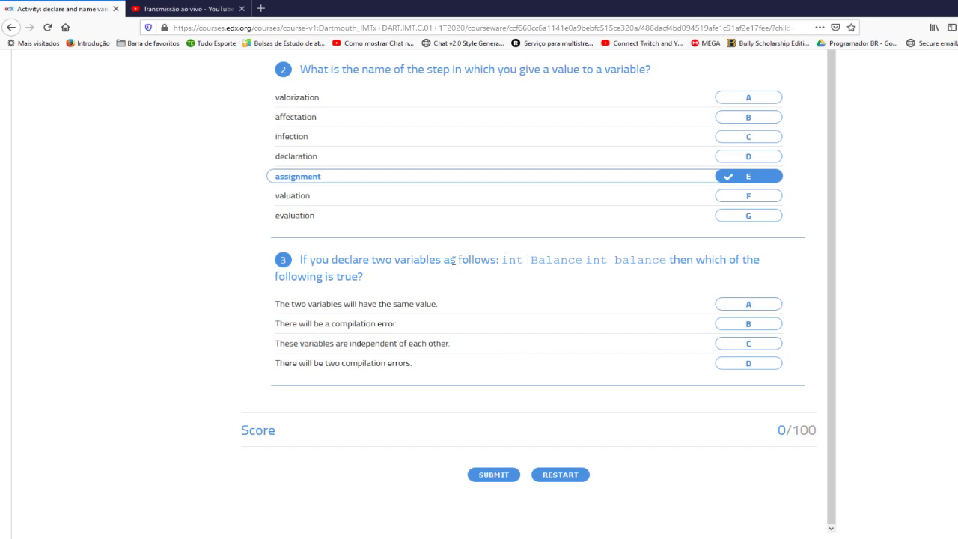
{"action": "left_click_drag", "start_coordinate": [500, 260], "coordinate": [669, 260]}
{"action": "double_click", "coordinate": [599, 259]}
{"action": "left_click_drag", "start_coordinate": [509, 263], "coordinate": [653, 261]}
{"action": "left_click", "coordinate": [653, 261]}
{"action": "left_click", "coordinate": [752, 325]}
{"action": "left_click", "coordinate": [500, 474]}
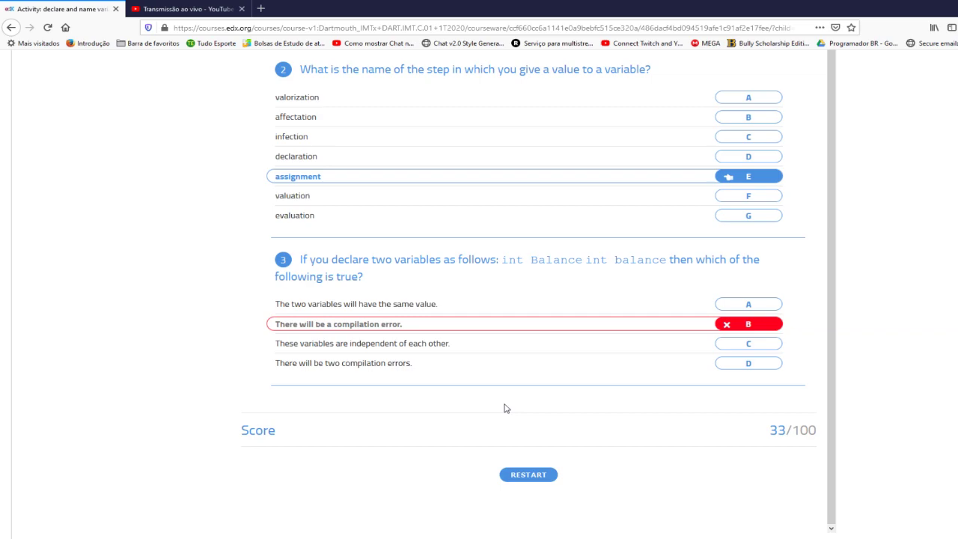
- Restart the activity from scratch for another attempt at all three questions
{"action": "scroll", "coordinate": [498, 407], "scroll_direction": "down", "scroll_amount": 5}
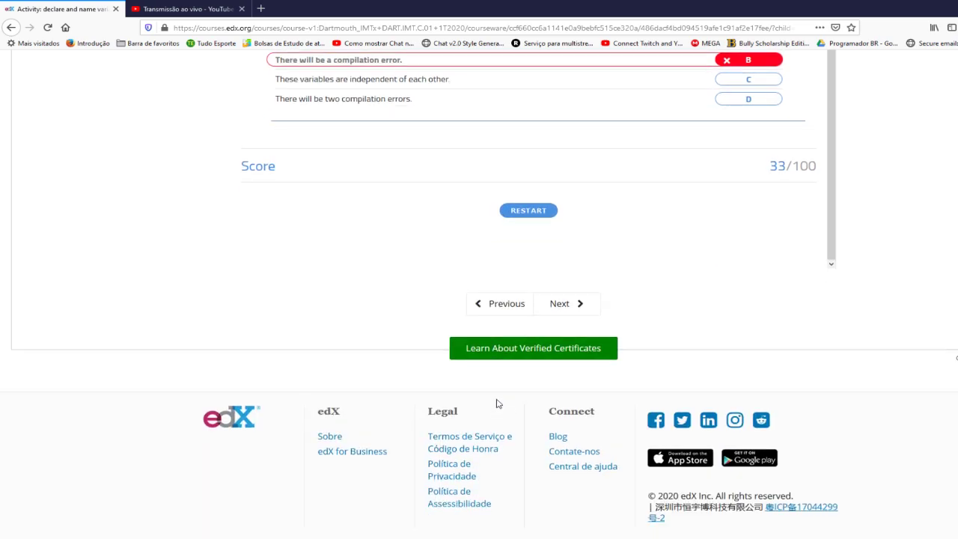
{"action": "left_click", "coordinate": [529, 211]}
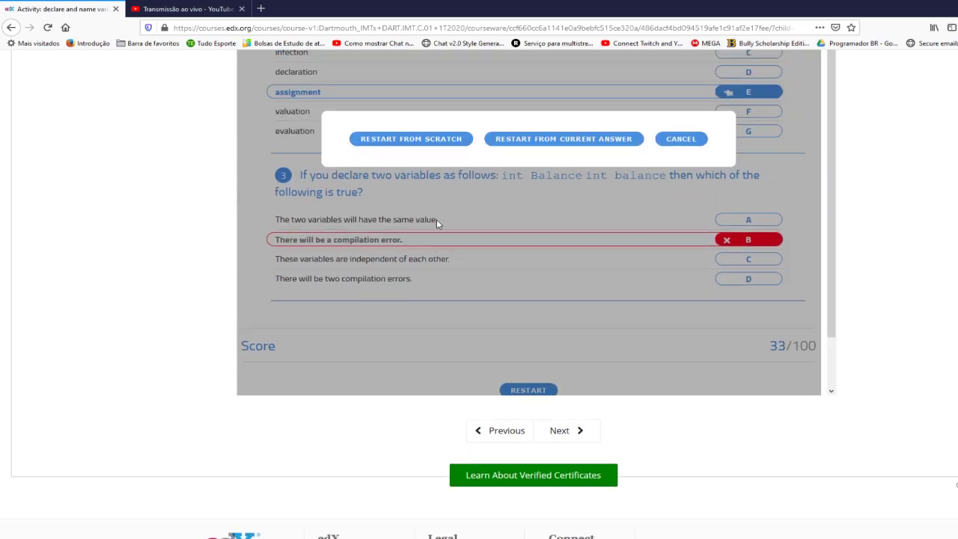
{"action": "left_click", "coordinate": [436, 221]}
{"action": "scroll", "coordinate": [453, 242], "scroll_direction": "up", "scroll_amount": 10}
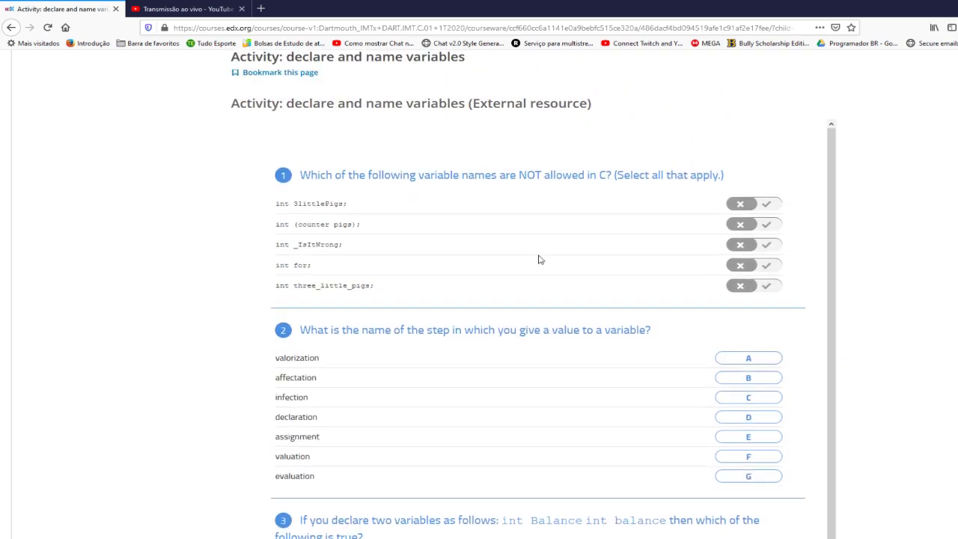
- In question 1, mark only "int 3littlePigs;" and "int _IsItWrong;" as not allowed
{"action": "scroll", "coordinate": [590, 290], "scroll_direction": "up", "scroll_amount": 1}
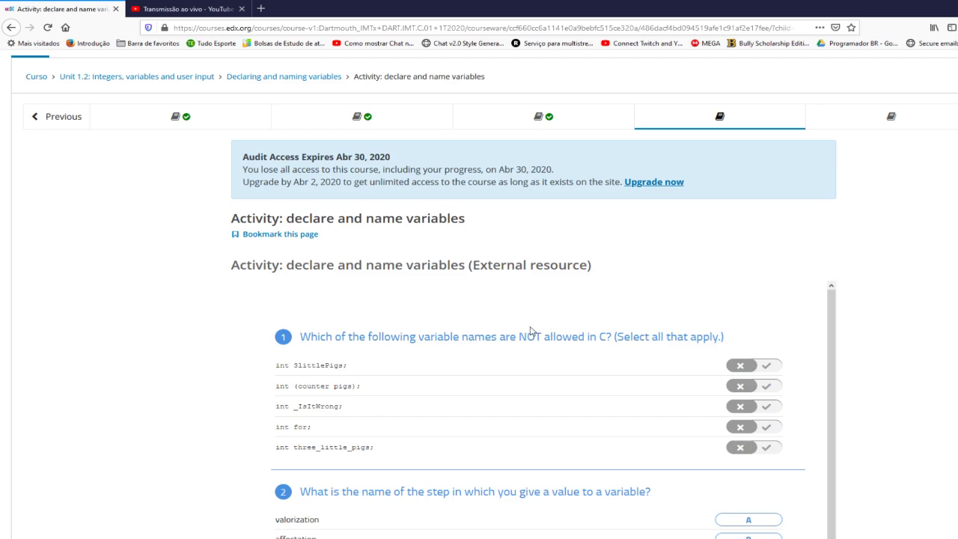
{"action": "left_click", "coordinate": [766, 367]}
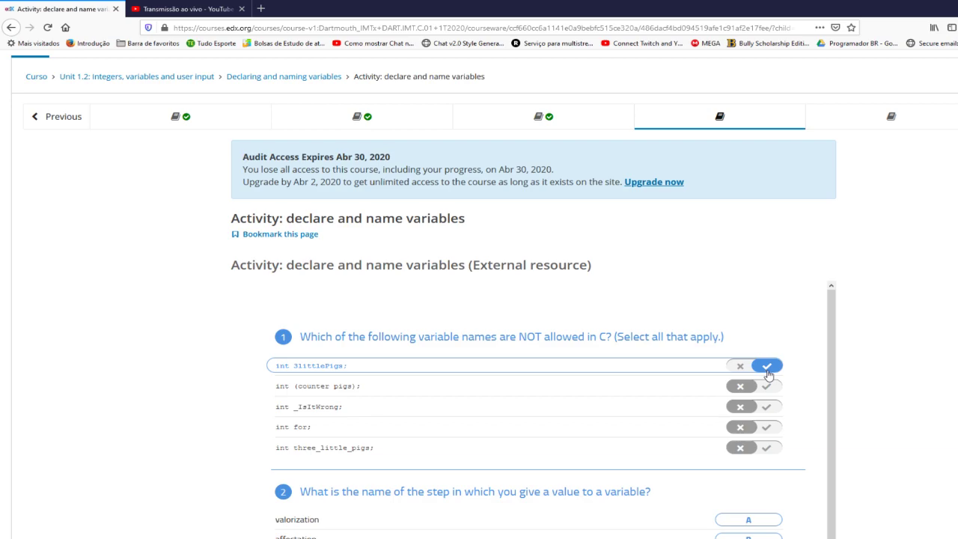
{"action": "left_click", "coordinate": [767, 409]}
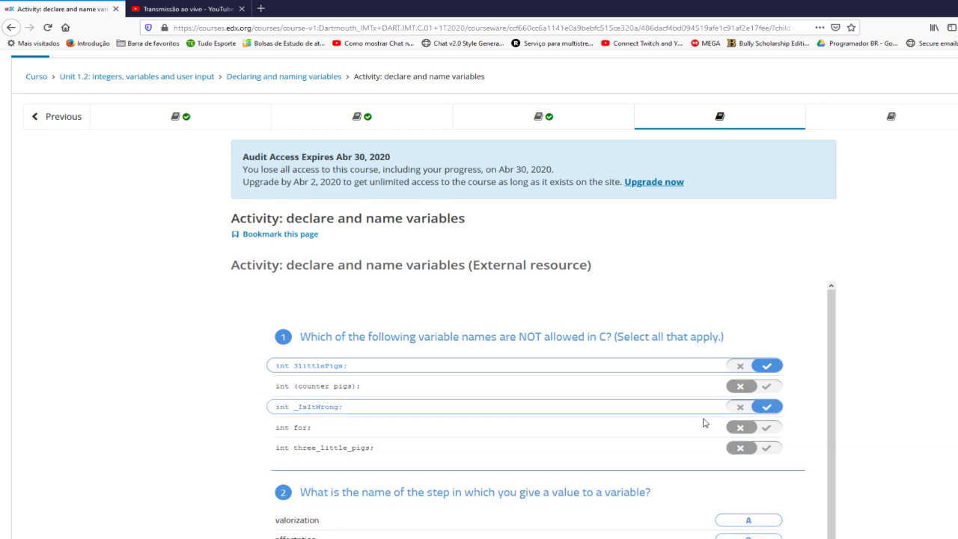
- Answer question 2 with "assignment" and question 3 with "There will be two compilation errors.", then submit the activity
{"action": "scroll", "coordinate": [674, 436], "scroll_direction": "down", "scroll_amount": 4}
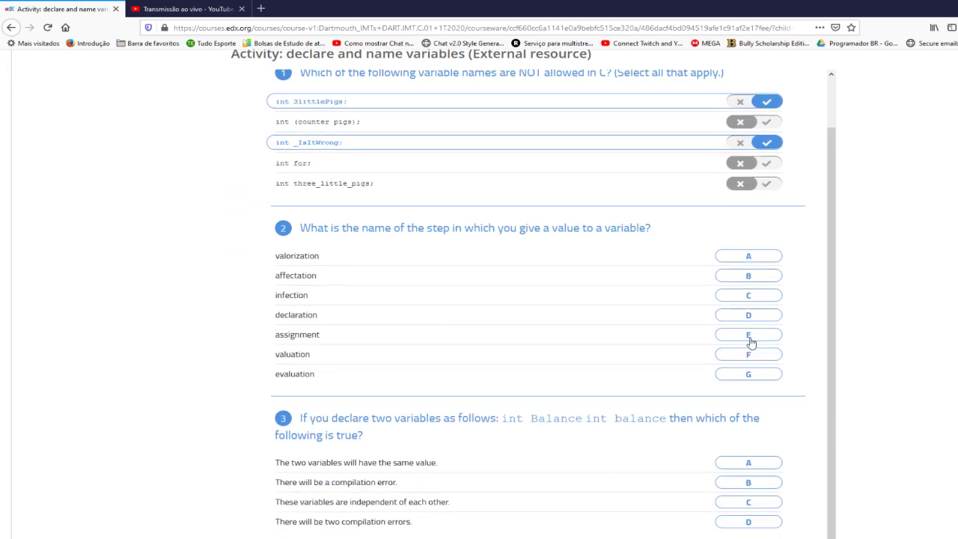
{"action": "left_click", "coordinate": [749, 334]}
{"action": "scroll", "coordinate": [651, 367], "scroll_direction": "down", "scroll_amount": 3}
{"action": "left_click", "coordinate": [741, 311]}
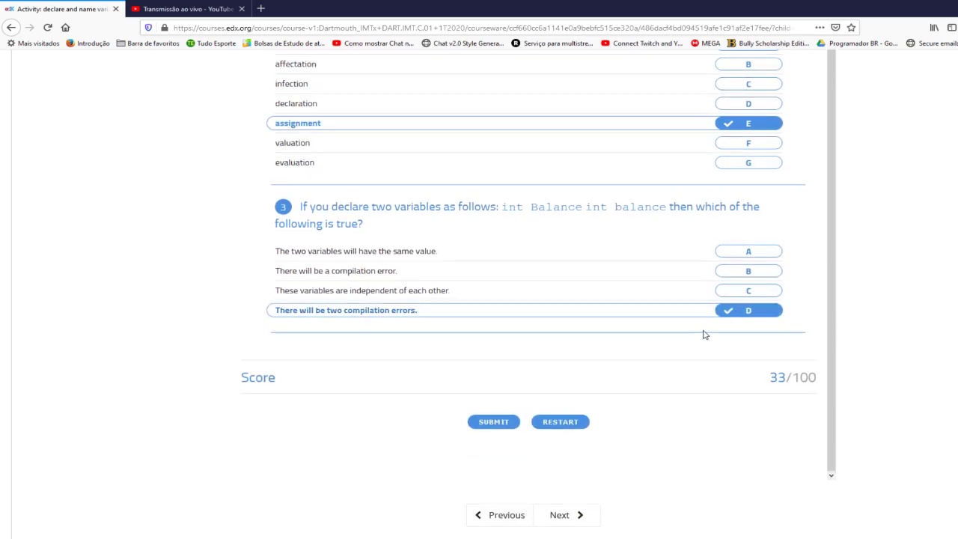
{"action": "left_click", "coordinate": [493, 423]}
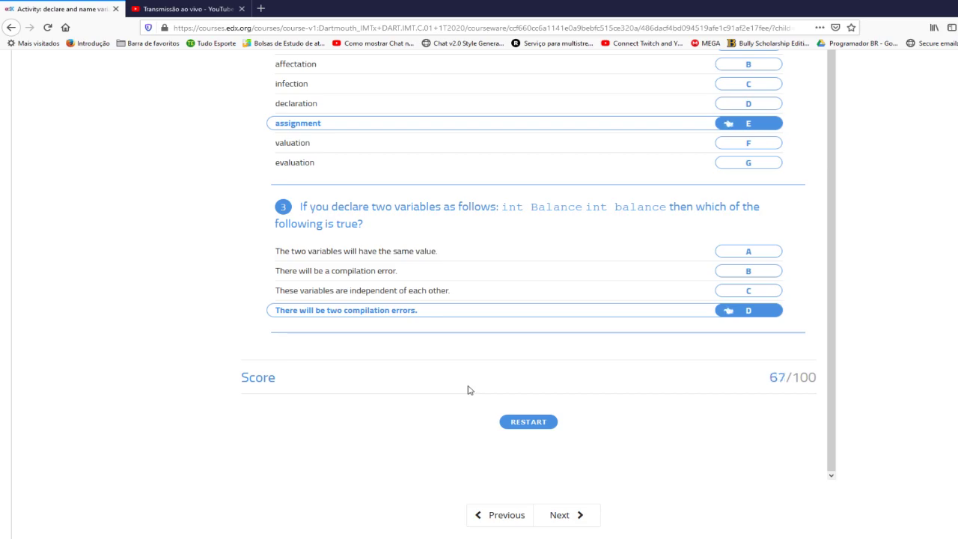
- Review the graded answers, then dismiss the unit score summary and restart the activity from scratch
{"action": "scroll", "coordinate": [475, 387], "scroll_direction": "down", "scroll_amount": 3}
{"action": "scroll", "coordinate": [530, 372], "scroll_direction": "up", "scroll_amount": 5}
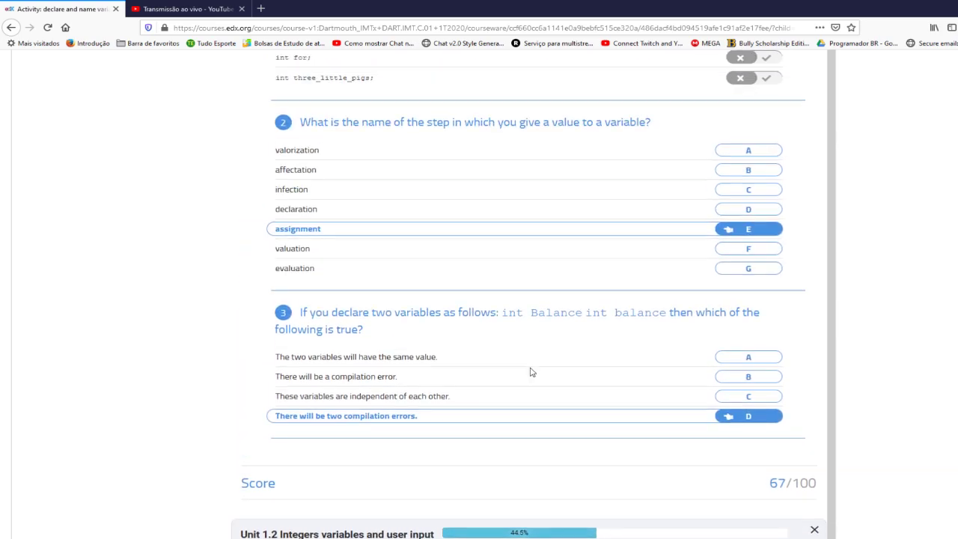
{"action": "scroll", "coordinate": [259, 274], "scroll_direction": "up", "scroll_amount": 3}
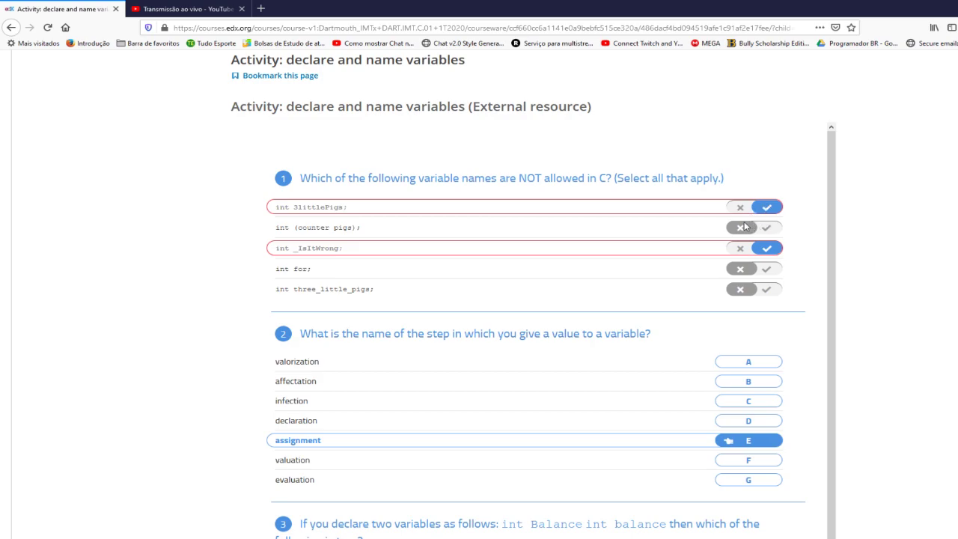
{"action": "scroll", "coordinate": [727, 272], "scroll_direction": "down", "scroll_amount": 5}
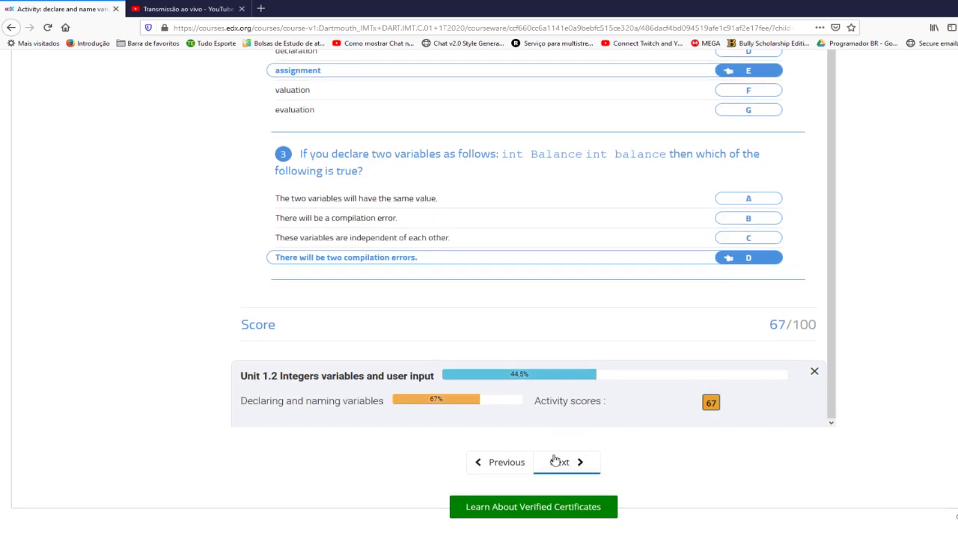
{"action": "scroll", "coordinate": [554, 459], "scroll_direction": "down", "scroll_amount": 2}
{"action": "scroll", "coordinate": [534, 299], "scroll_direction": "up", "scroll_amount": 3}
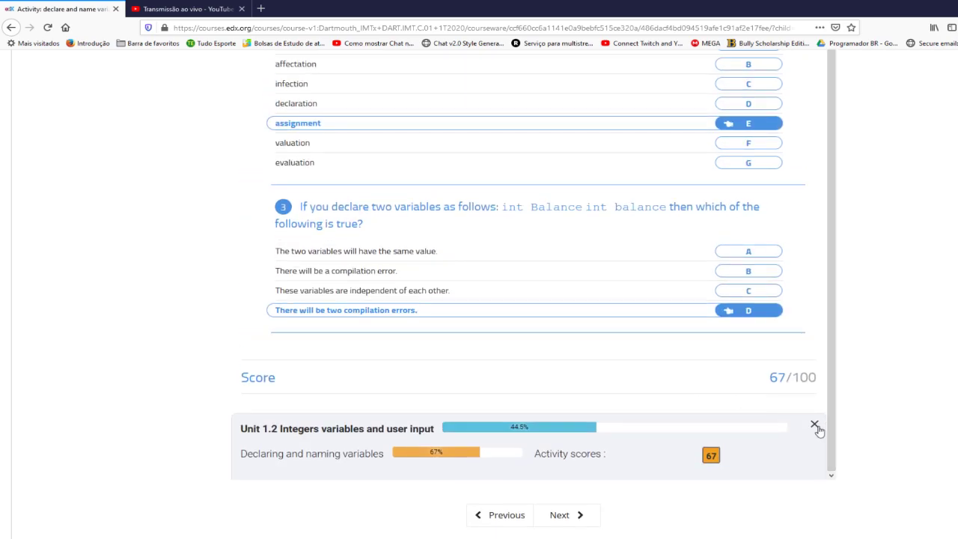
{"action": "left_click", "coordinate": [815, 425]}
{"action": "left_click", "coordinate": [537, 422]}
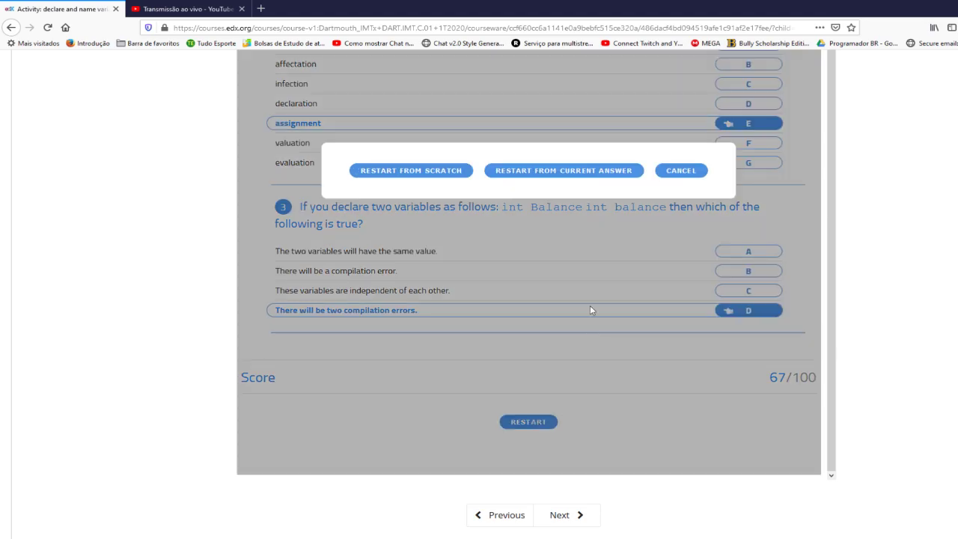
{"action": "left_click", "coordinate": [427, 171]}
- Answer question 3 with "There will be two compilation errors." and question 2 with "assignment"
{"action": "left_click", "coordinate": [737, 316]}
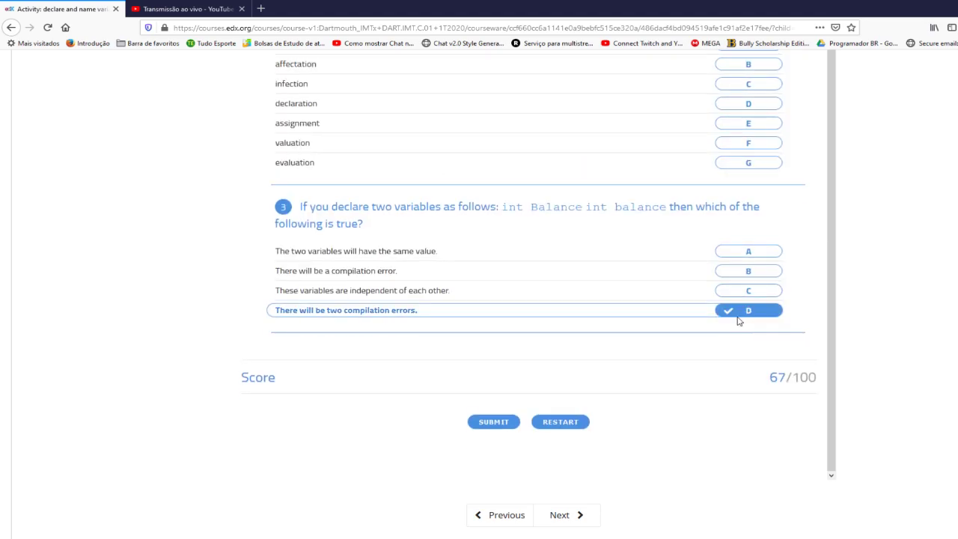
{"action": "scroll", "coordinate": [731, 248], "scroll_direction": "up", "scroll_amount": 1}
{"action": "left_click", "coordinate": [762, 176]}
- In question 1, mark "int (counter pigs);", "int for;" and "int three_little_pigs;" as not allowed, then submit the activity
{"action": "scroll", "coordinate": [711, 247], "scroll_direction": "up", "scroll_amount": 6}
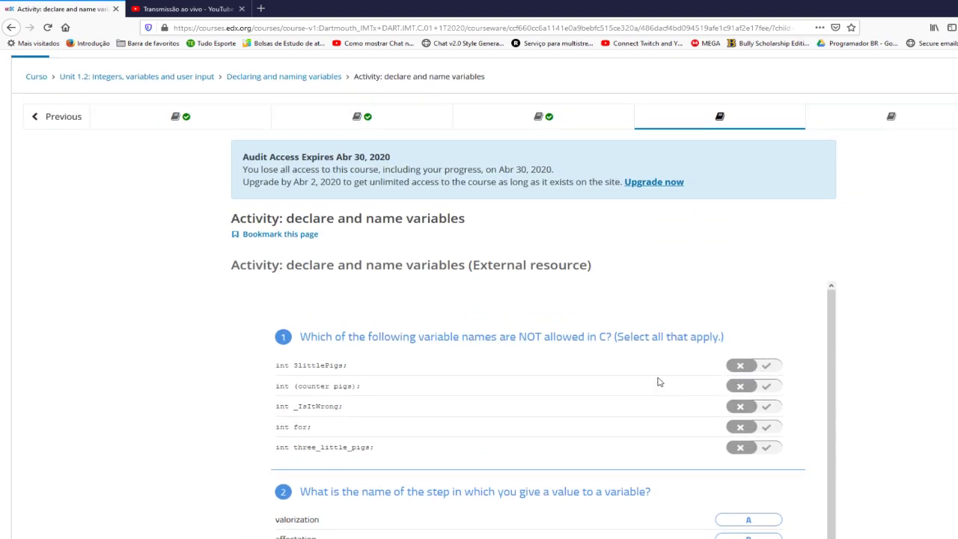
{"action": "left_click", "coordinate": [746, 388]}
{"action": "left_click", "coordinate": [746, 426]}
{"action": "left_click", "coordinate": [743, 447]}
{"action": "scroll", "coordinate": [681, 449], "scroll_direction": "down", "scroll_amount": 3}
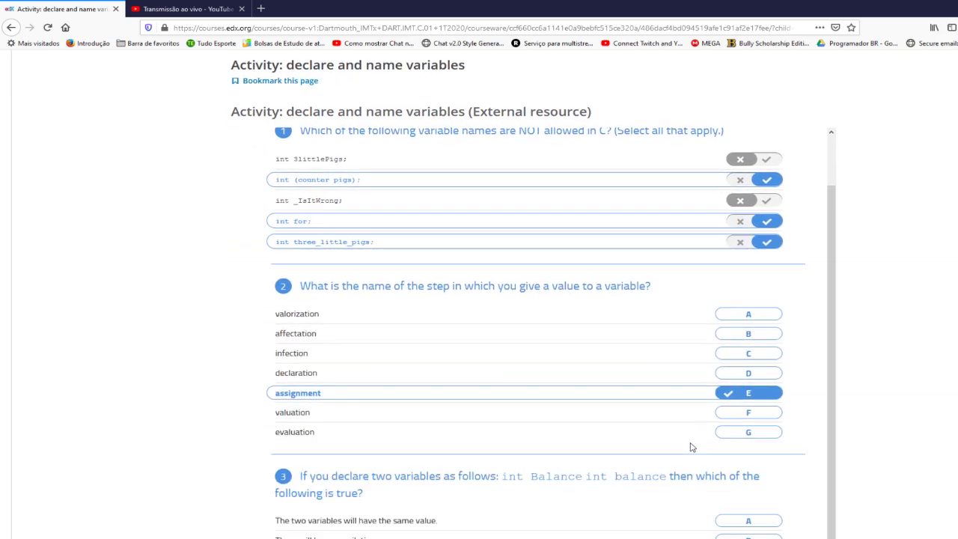
{"action": "scroll", "coordinate": [692, 447], "scroll_direction": "down", "scroll_amount": 3}
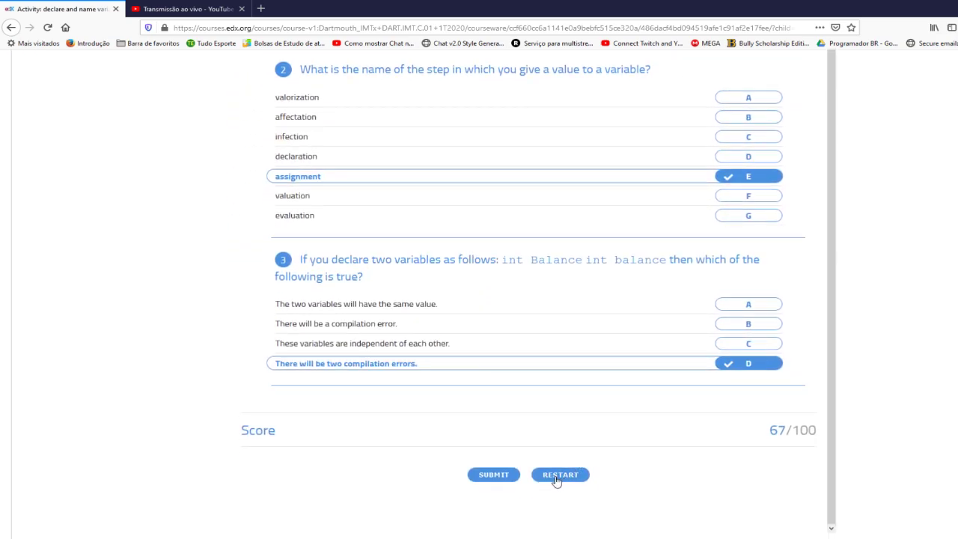
{"action": "left_click", "coordinate": [494, 479]}
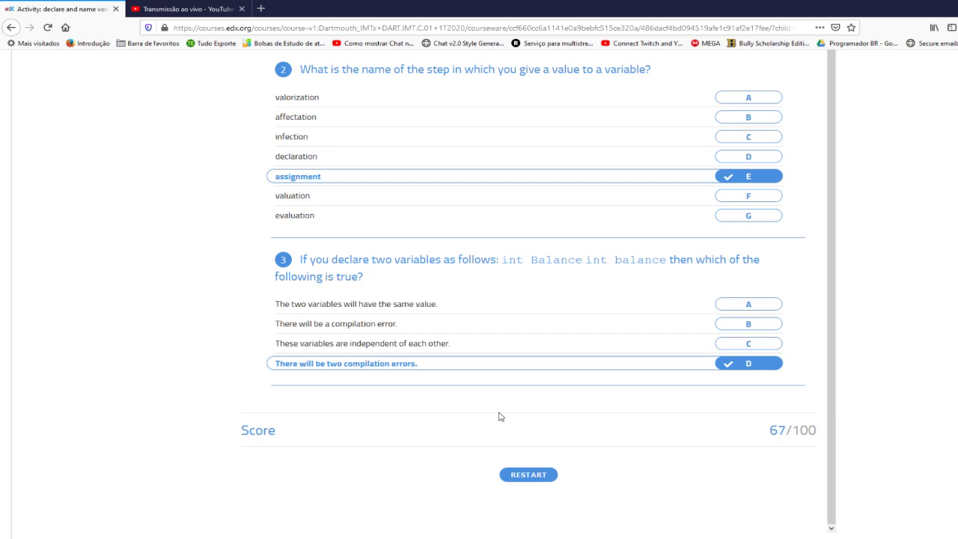
- Check how the question 1 choices were graded, then restart the activity from scratch
{"action": "scroll", "coordinate": [500, 416], "scroll_direction": "down", "scroll_amount": 3}
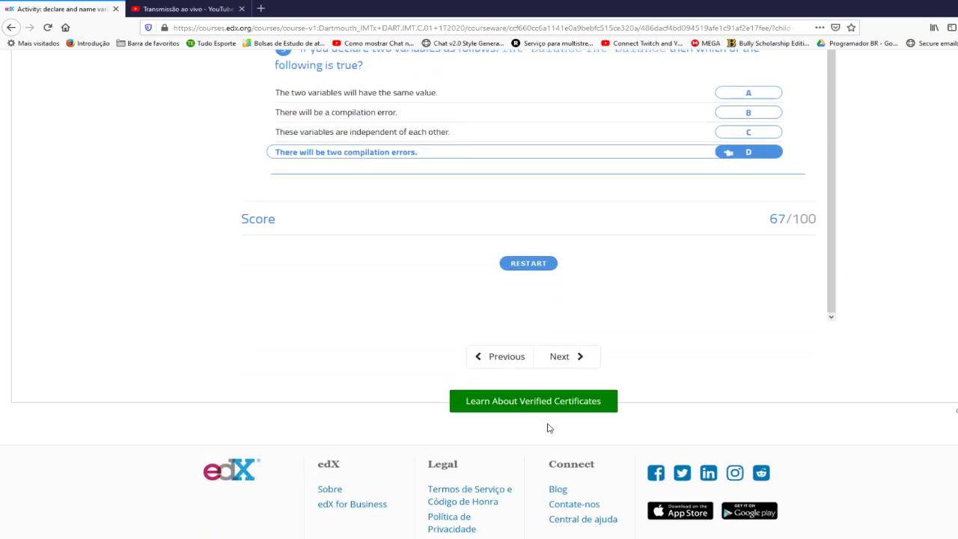
{"action": "scroll", "coordinate": [529, 367], "scroll_direction": "up", "scroll_amount": 7}
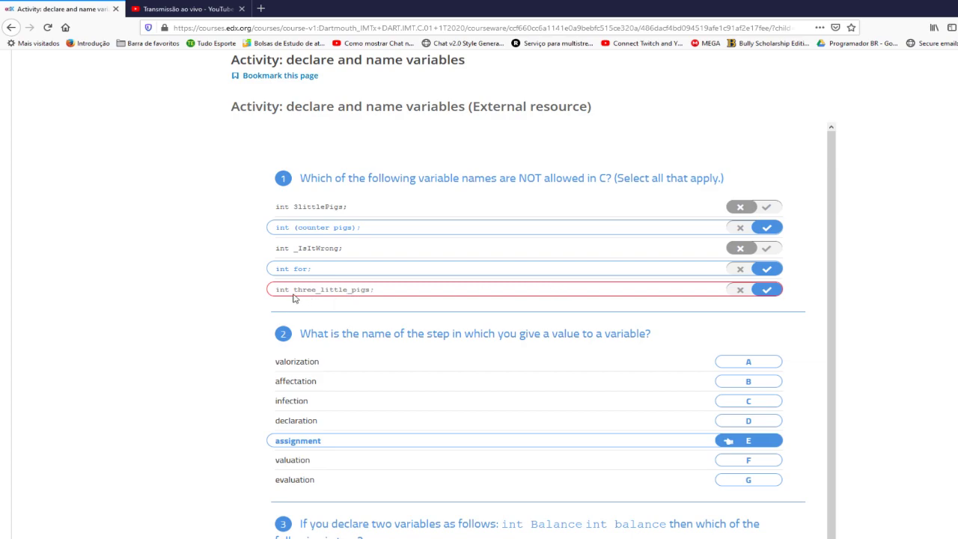
{"action": "scroll", "coordinate": [609, 346], "scroll_direction": "down", "scroll_amount": 10}
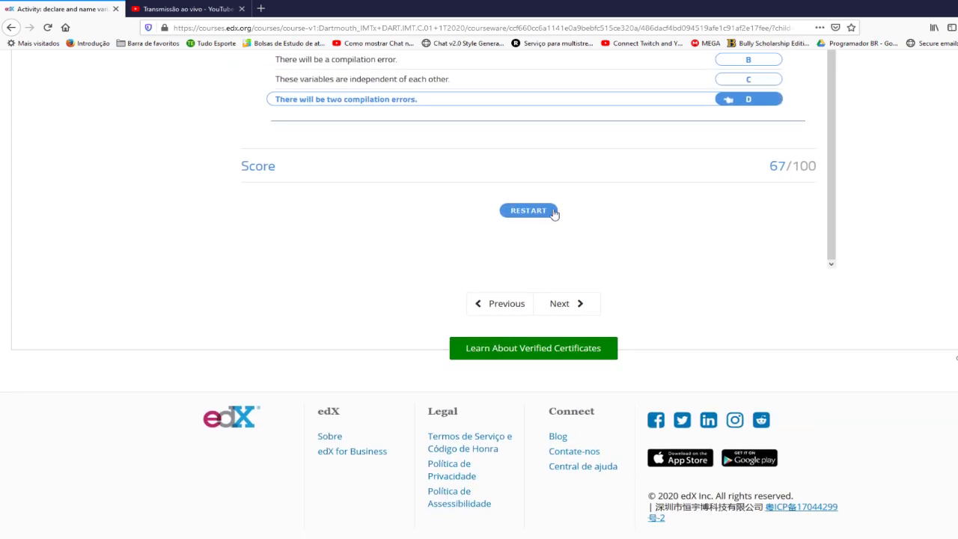
{"action": "left_click", "coordinate": [511, 212]}
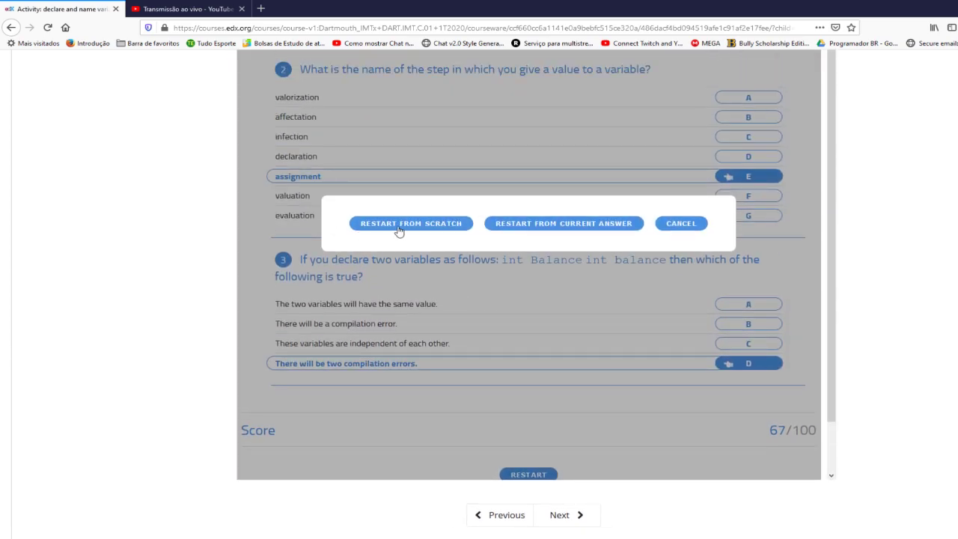
{"action": "left_click", "coordinate": [398, 226]}
{"action": "scroll", "coordinate": [405, 293], "scroll_direction": "up", "scroll_amount": 3}
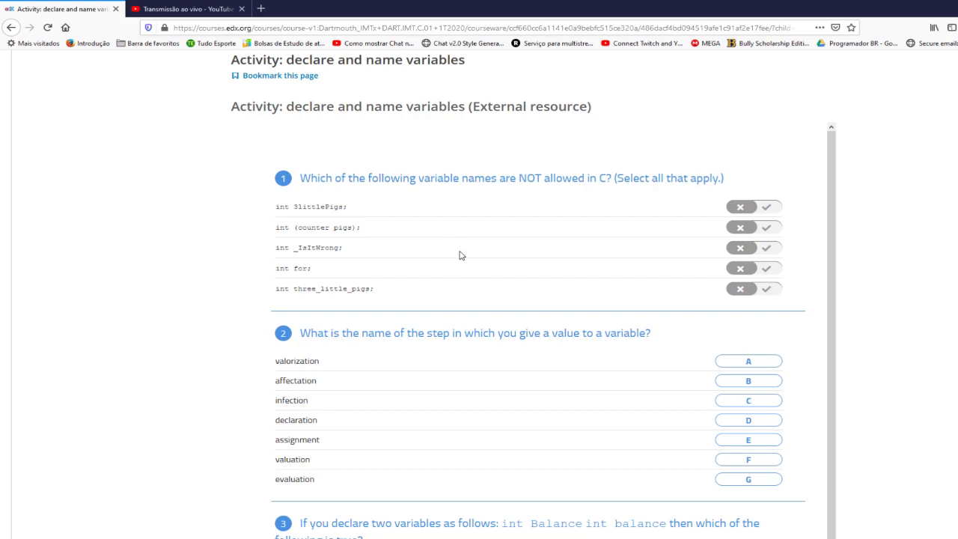
- In question 1, mark "int (counter pigs);" and "int for;" as the variable names not allowed in C
{"action": "left_click", "coordinate": [753, 233]}
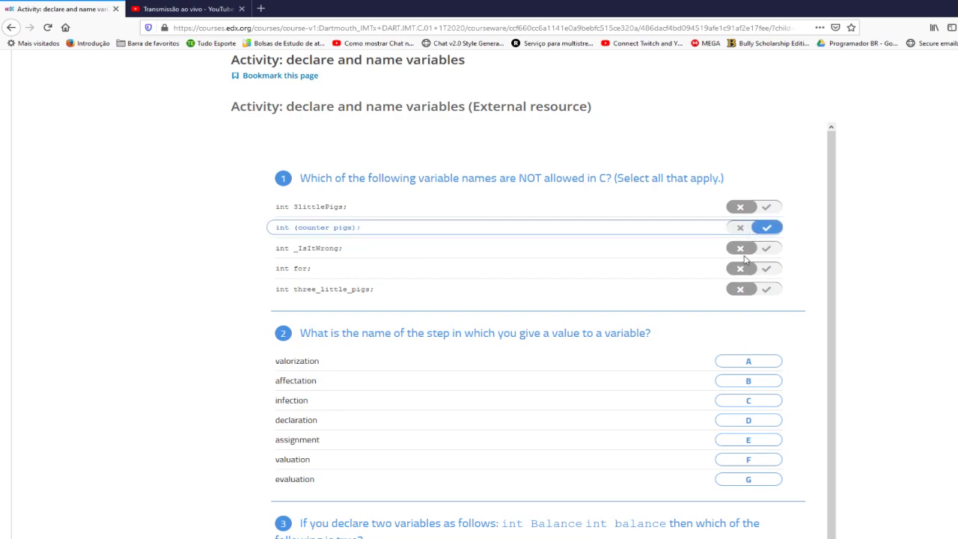
{"action": "left_click", "coordinate": [745, 269]}
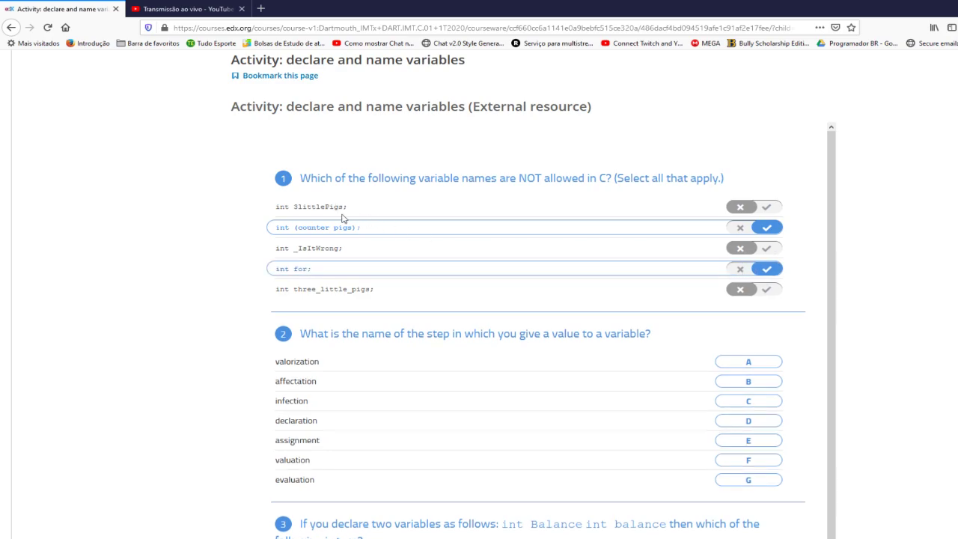
{"action": "left_click", "coordinate": [308, 269]}
- Answer question 2 with "assignment" and question 3 with "There will be two compilation errors.", then submit the activity
{"action": "scroll", "coordinate": [494, 378], "scroll_direction": "down", "scroll_amount": 5}
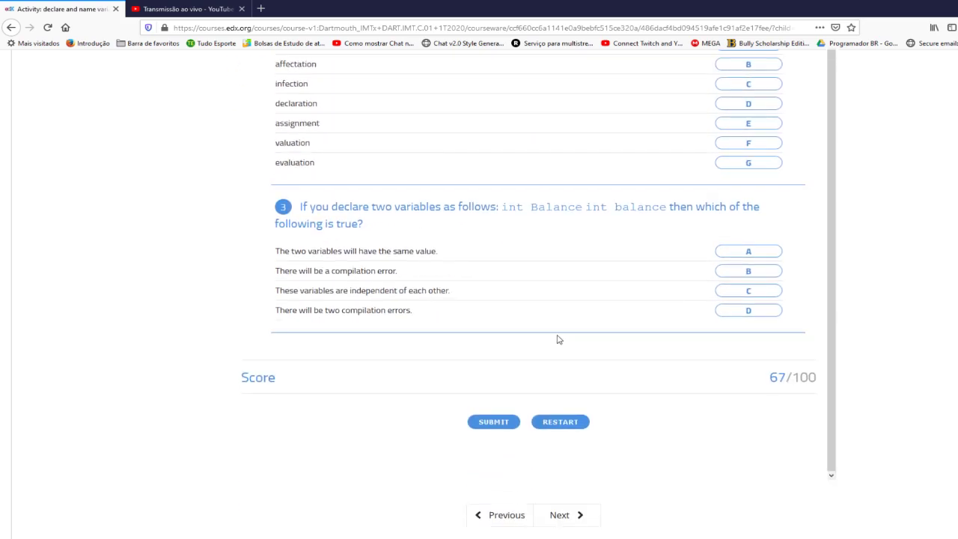
{"action": "left_click", "coordinate": [749, 125]}
{"action": "left_click", "coordinate": [748, 311]}
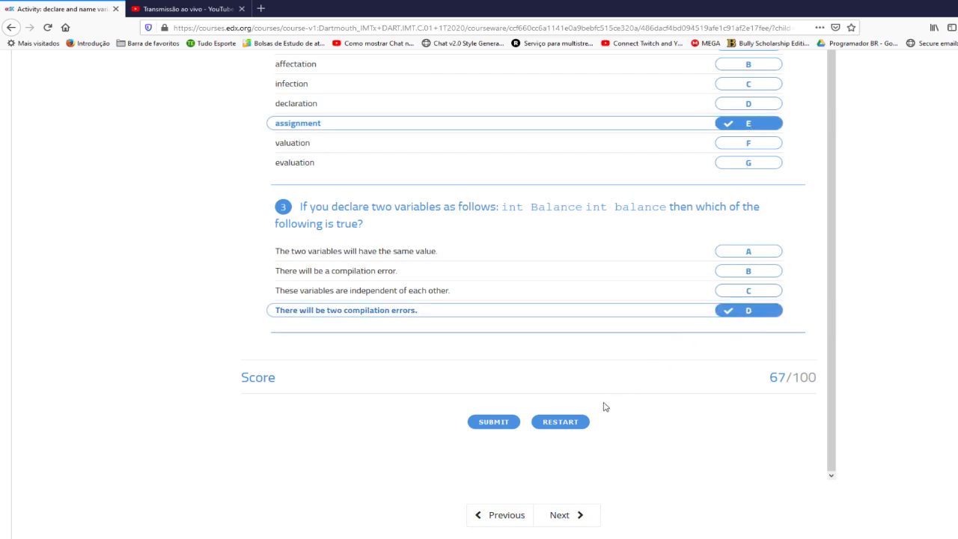
{"action": "left_click", "coordinate": [494, 422]}
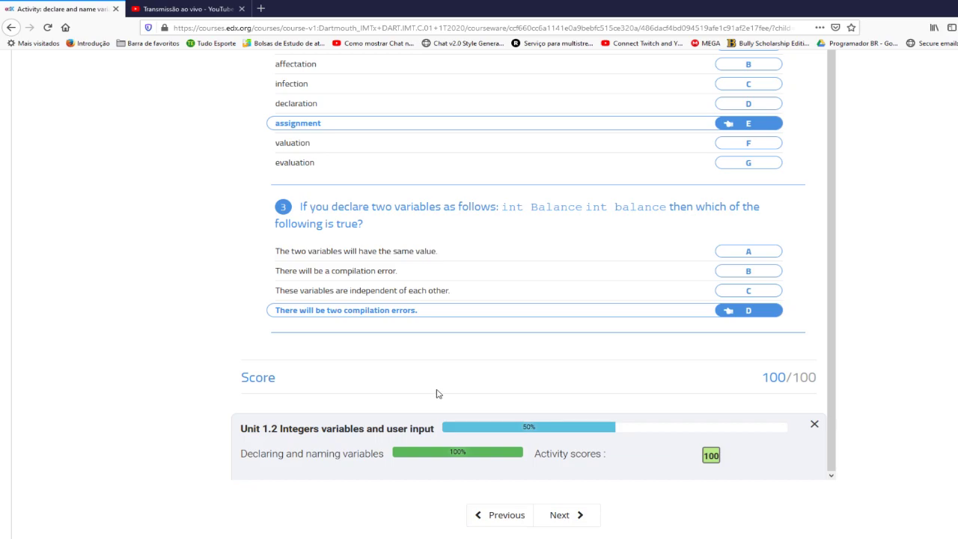
- Review the submitted answers to all three questions and the activity score
{"action": "scroll", "coordinate": [440, 382], "scroll_direction": "down", "scroll_amount": 3}
{"action": "scroll", "coordinate": [457, 384], "scroll_direction": "up", "scroll_amount": 5}
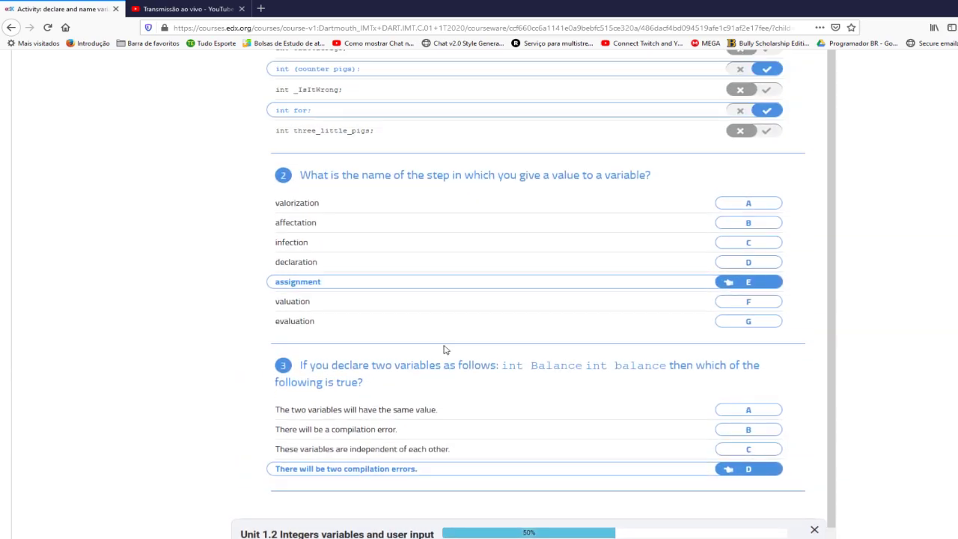
{"action": "scroll", "coordinate": [444, 349], "scroll_direction": "up", "scroll_amount": 5}
{"action": "scroll", "coordinate": [192, 376], "scroll_direction": "down", "scroll_amount": 2}
{"action": "scroll", "coordinate": [220, 346], "scroll_direction": "up", "scroll_amount": 1}
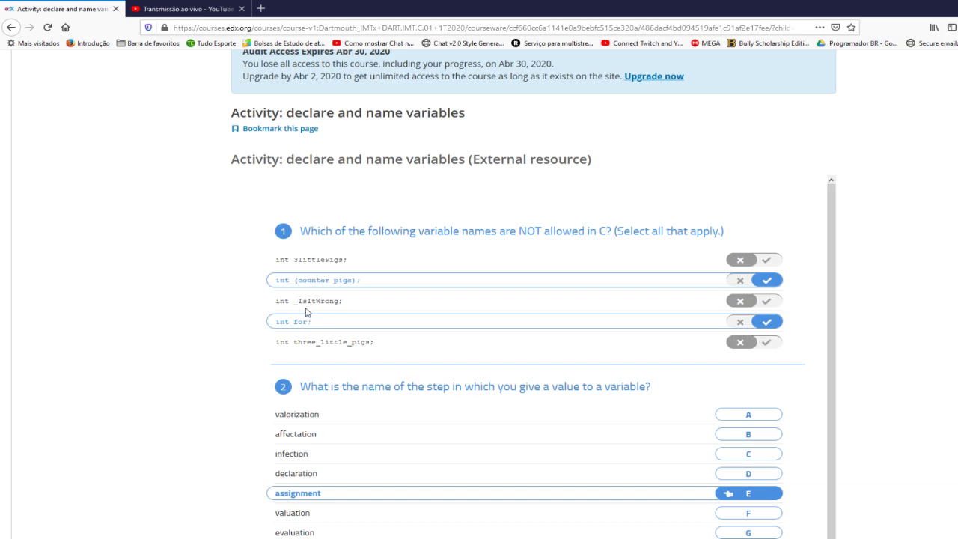
{"action": "scroll", "coordinate": [477, 379], "scroll_direction": "down", "scroll_amount": 5}
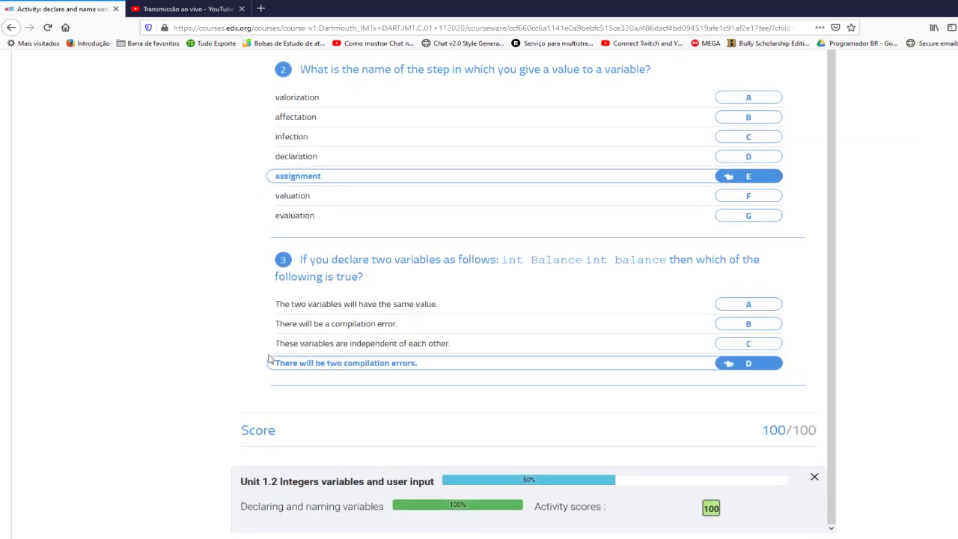
{"action": "scroll", "coordinate": [270, 360], "scroll_direction": "down", "scroll_amount": 4}
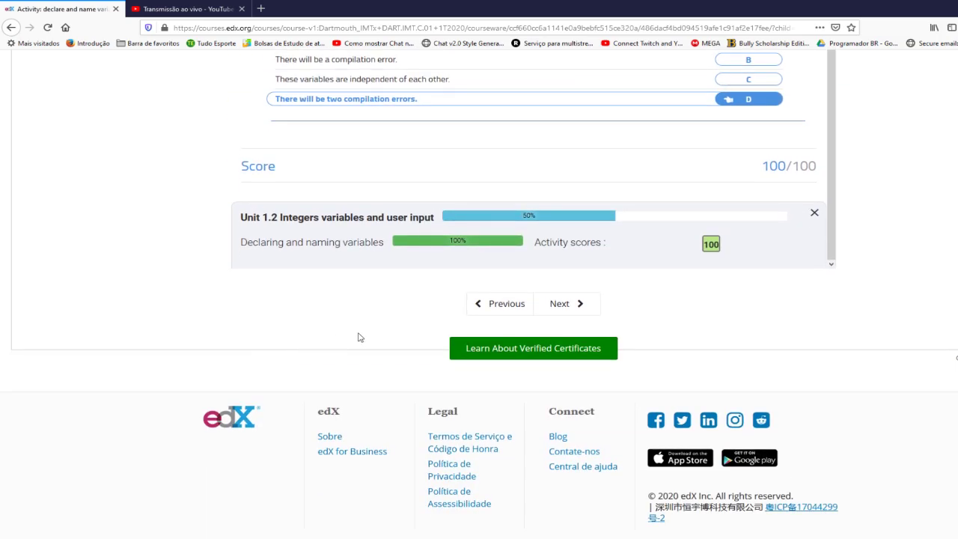
- Advance to the "A question on this activity?" page and read the forum thread "Is something wrong with Question 3?"
{"action": "left_click", "coordinate": [567, 314]}
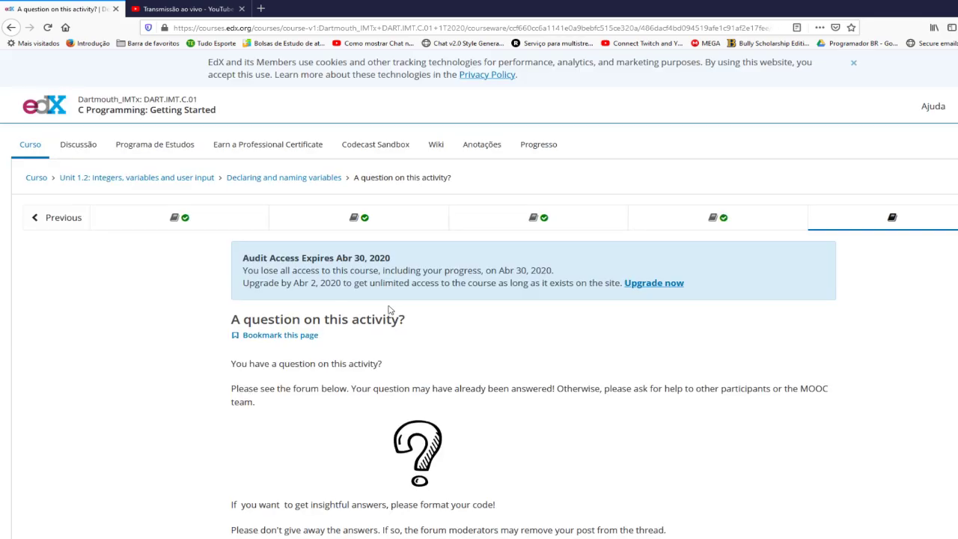
{"action": "scroll", "coordinate": [388, 309], "scroll_direction": "down", "scroll_amount": 8}
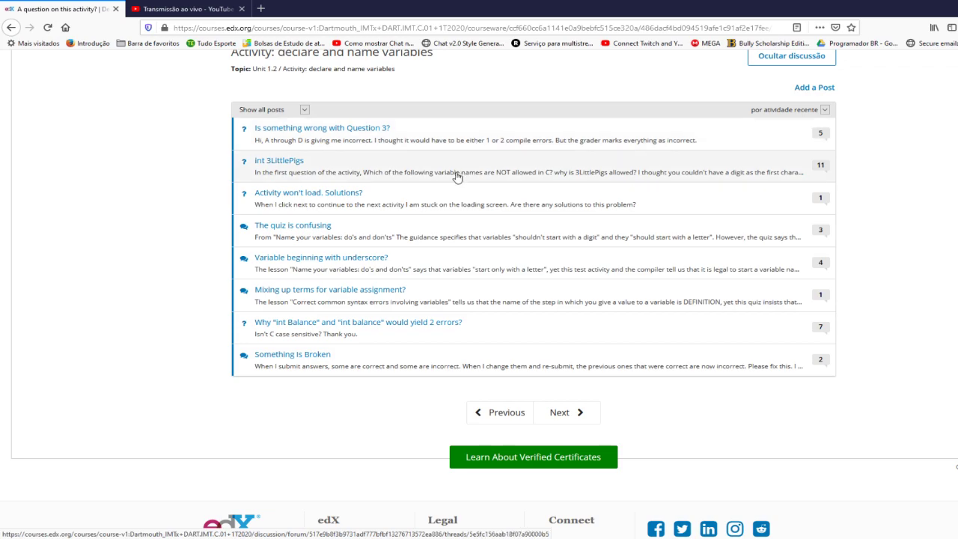
{"action": "left_click", "coordinate": [442, 142]}
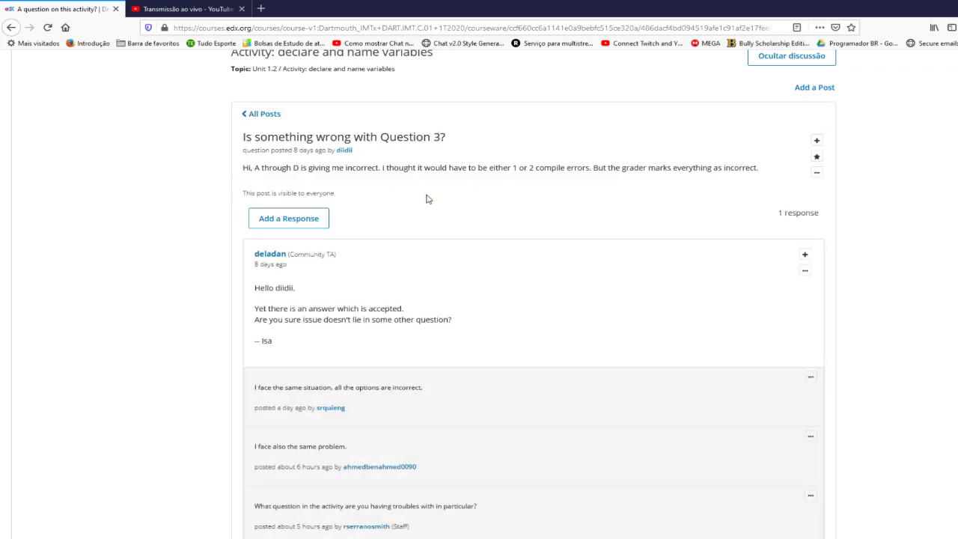
{"action": "scroll", "coordinate": [444, 297], "scroll_direction": "down", "scroll_amount": 1}
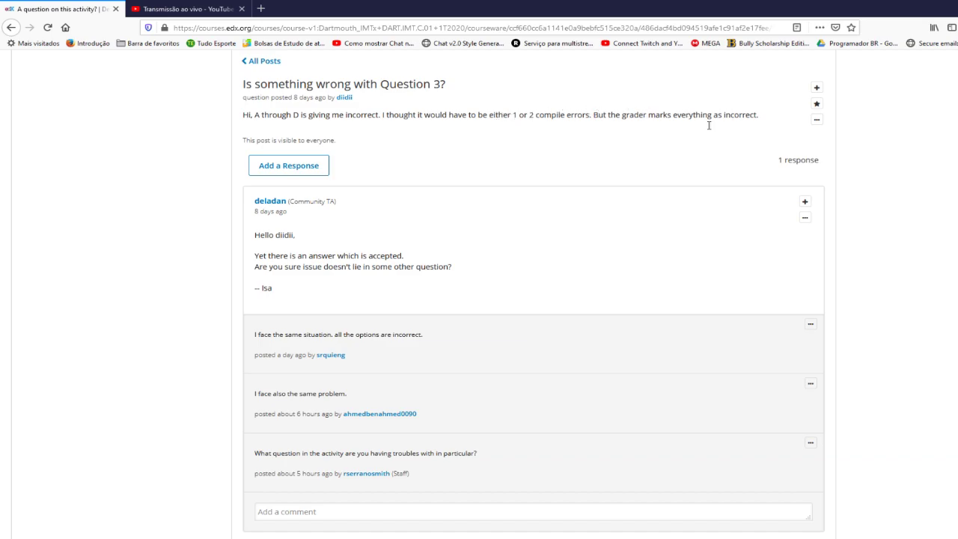
{"action": "left_click_drag", "start_coordinate": [314, 254], "coordinate": [404, 271]}
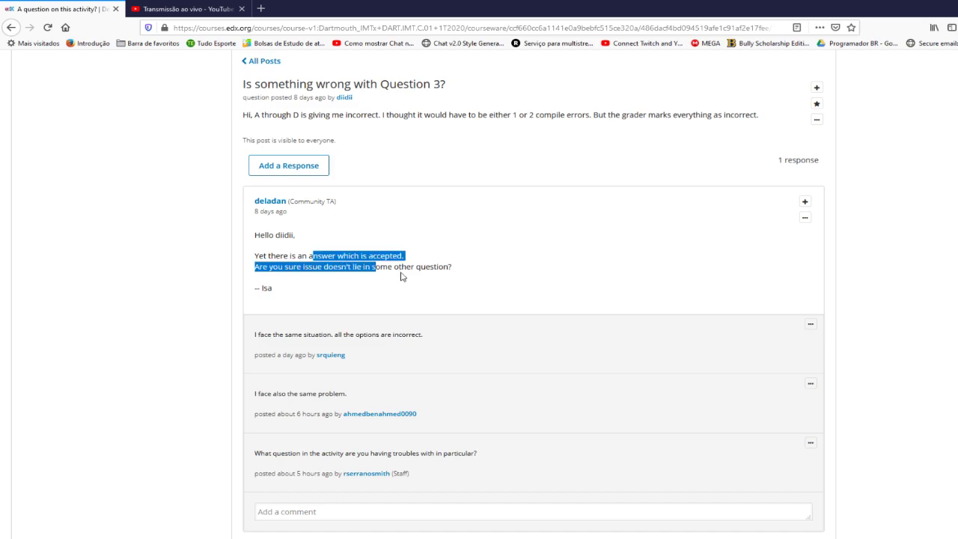
{"action": "double_click", "coordinate": [404, 271]}
{"action": "left_click_drag", "start_coordinate": [313, 255], "coordinate": [398, 276]}
{"action": "left_click", "coordinate": [398, 276]}
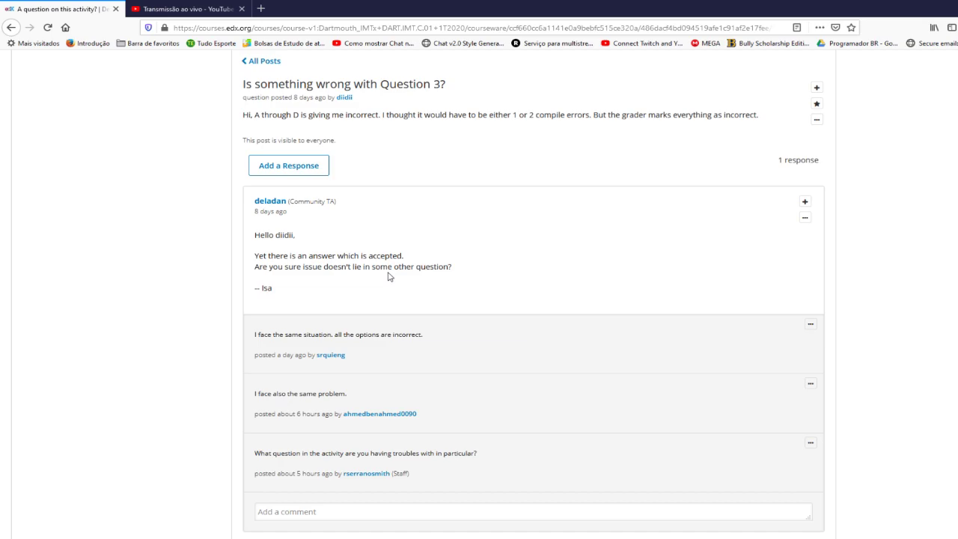
{"action": "scroll", "coordinate": [388, 277], "scroll_direction": "up", "scroll_amount": 3}
- Return to the list of all posts and read the "int 3LittlePigs" thread with its responses
{"action": "left_click", "coordinate": [252, 218]}
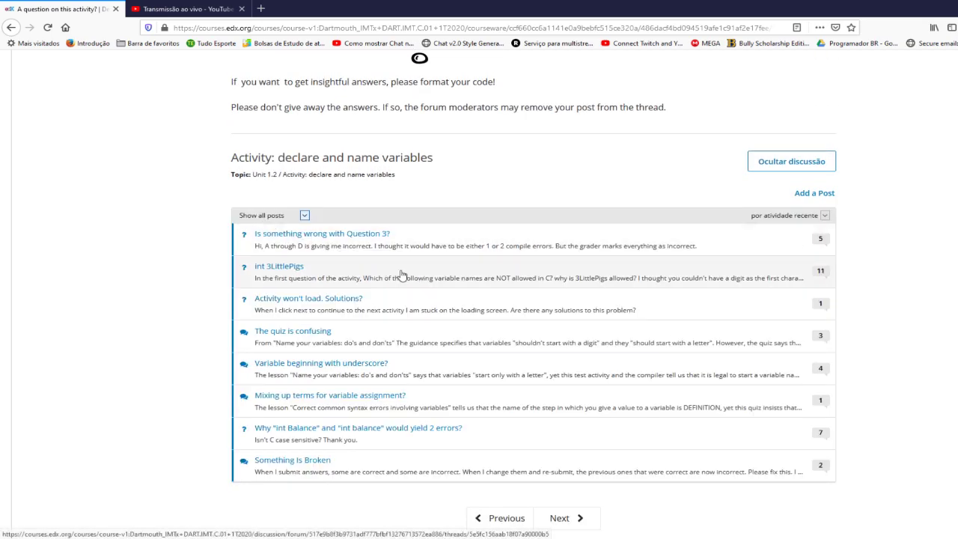
{"action": "left_click", "coordinate": [462, 275]}
{"action": "left_click_drag", "start_coordinate": [384, 274], "coordinate": [455, 323]}
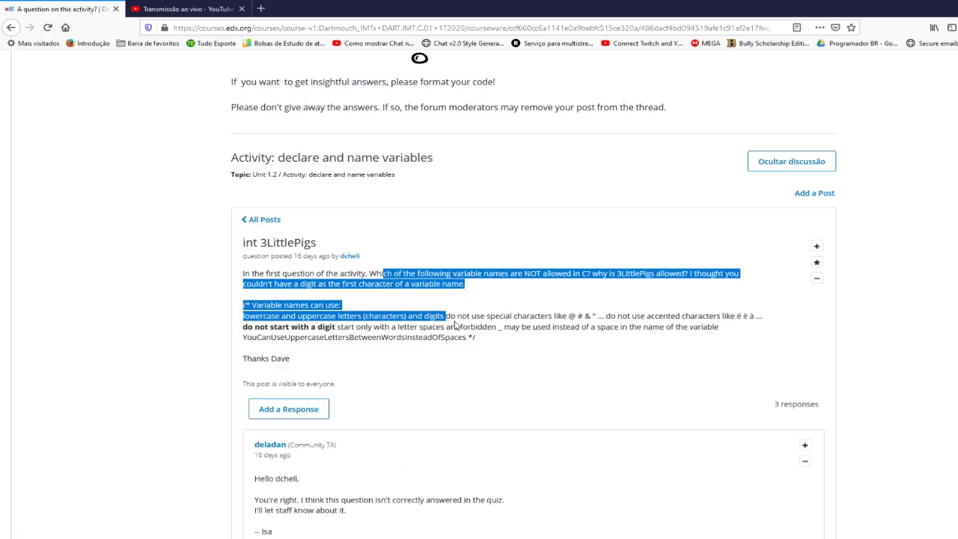
{"action": "left_click", "coordinate": [454, 323]}
{"action": "left_click_drag", "start_coordinate": [410, 284], "coordinate": [466, 337]}
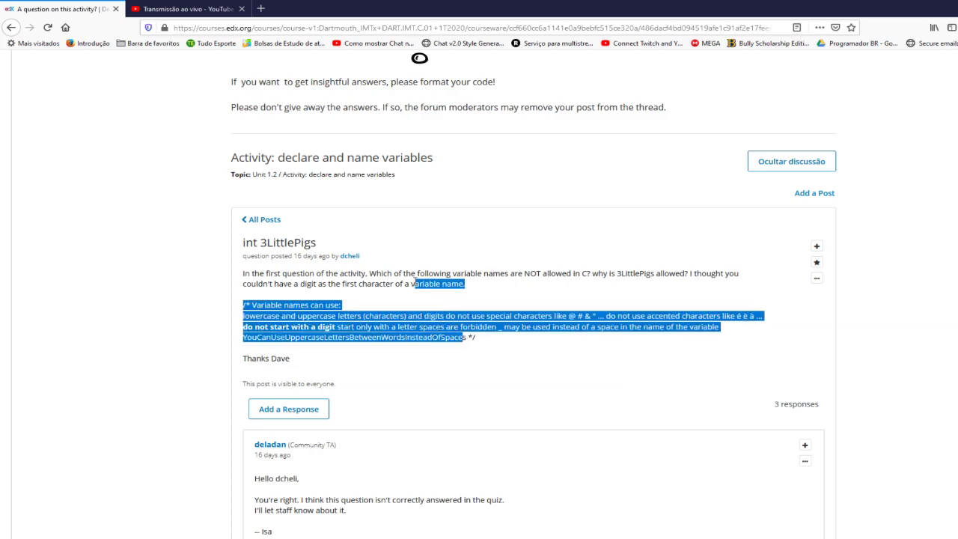
{"action": "left_click", "coordinate": [453, 336]}
{"action": "scroll", "coordinate": [449, 336], "scroll_direction": "down", "scroll_amount": 3}
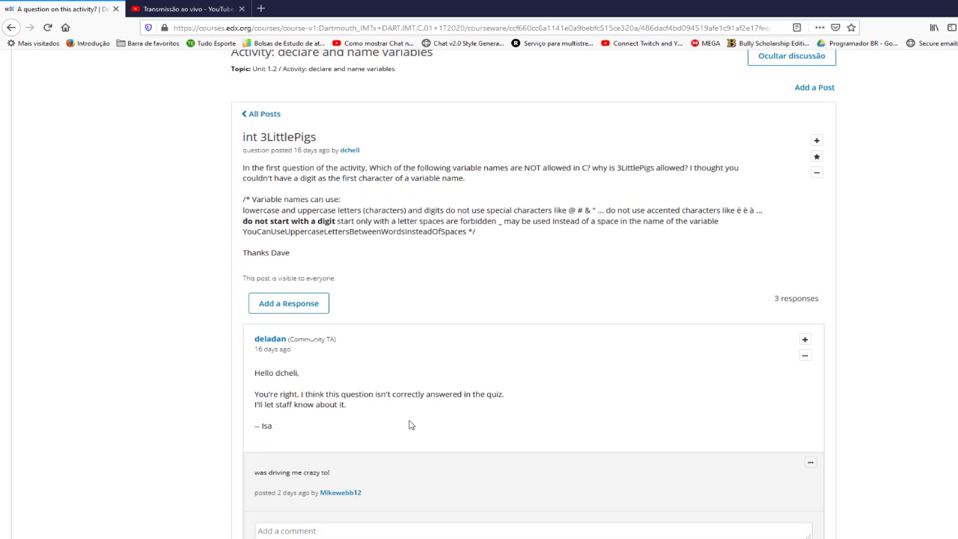
{"action": "left_click_drag", "start_coordinate": [351, 408], "coordinate": [342, 374]}
{"action": "left_click", "coordinate": [361, 385]}
{"action": "left_click_drag", "start_coordinate": [619, 169], "coordinate": [656, 169]}
{"action": "triple_click", "coordinate": [621, 171]}
{"action": "left_click", "coordinate": [569, 167]}
{"action": "scroll", "coordinate": [573, 214], "scroll_direction": "down", "scroll_amount": 5}
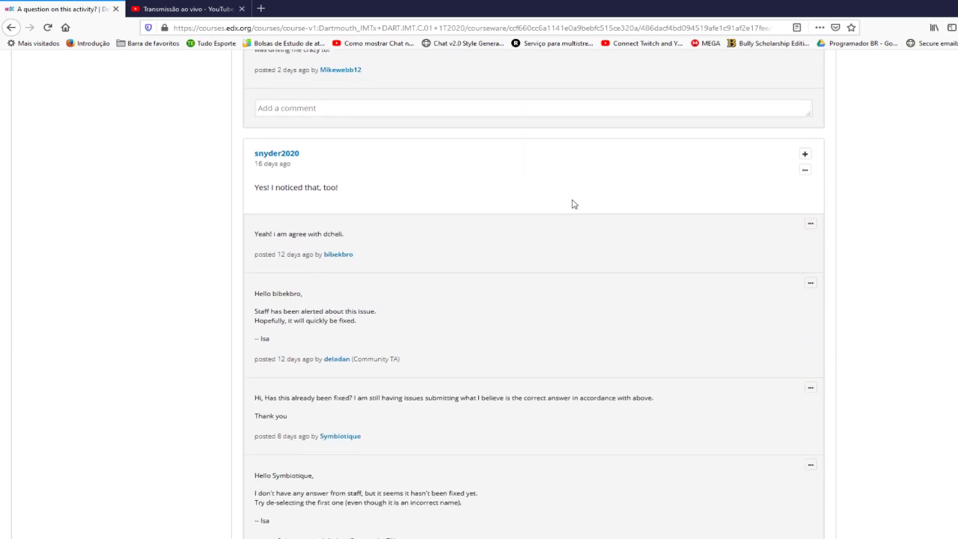
{"action": "scroll", "coordinate": [571, 202], "scroll_direction": "up", "scroll_amount": 7}
{"action": "scroll", "coordinate": [569, 214], "scroll_direction": "down", "scroll_amount": 10}
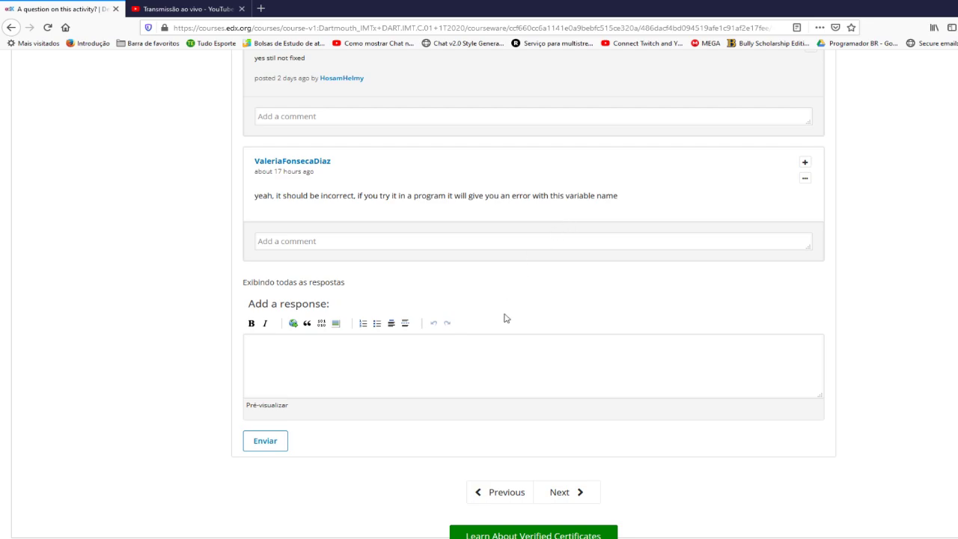
- Advance to the "Use variables in loops" lesson and play its codecast
{"action": "scroll", "coordinate": [505, 316], "scroll_direction": "down", "scroll_amount": 3}
{"action": "left_click", "coordinate": [563, 308]}
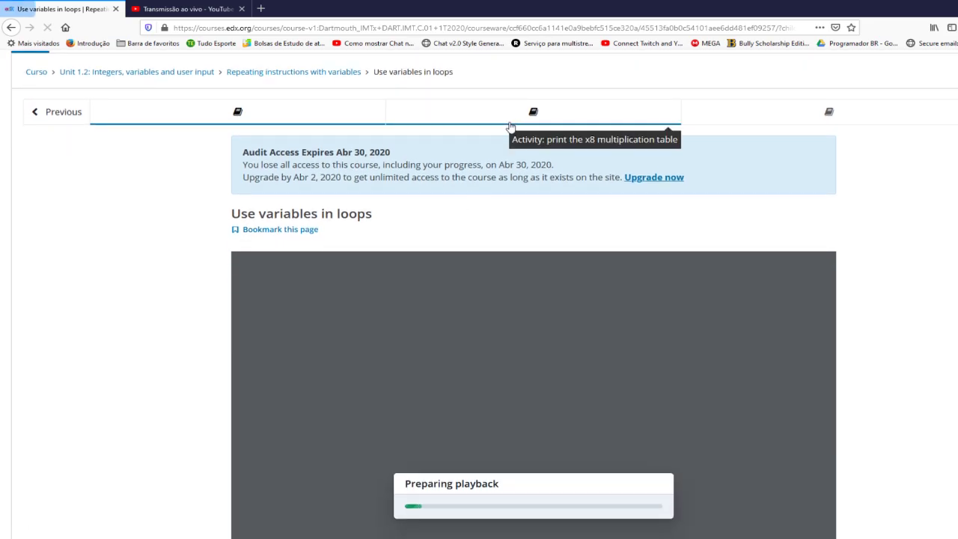
{"action": "scroll", "coordinate": [143, 288], "scroll_direction": "down", "scroll_amount": 3}
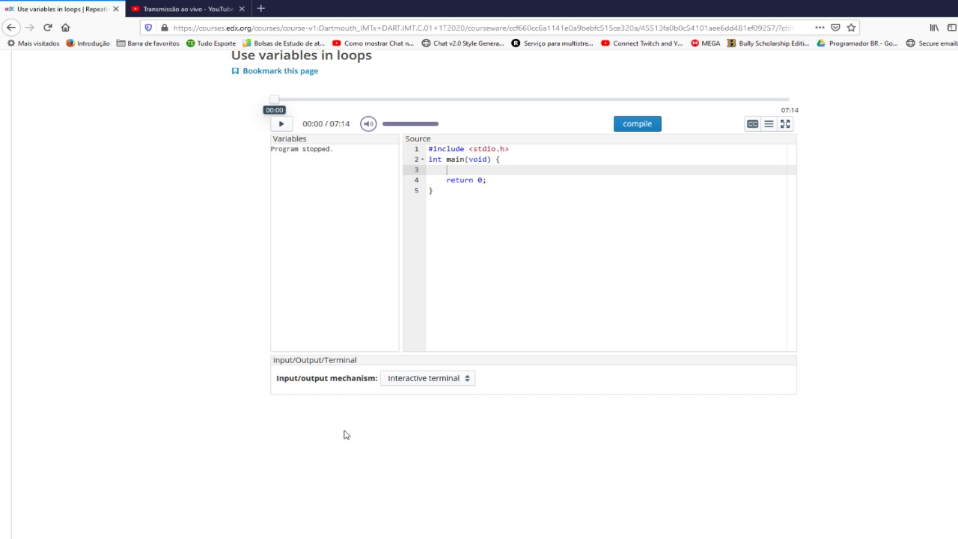
{"action": "left_click", "coordinate": [282, 123]}
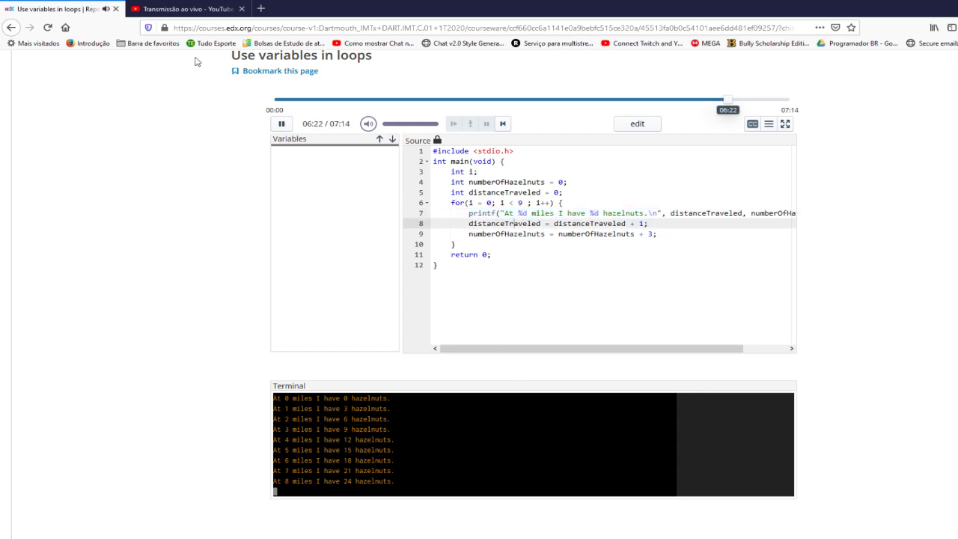
- Switch to the YouTube live stream dashboard to check on the broadcast, then return to the course lesson
{"action": "left_click", "coordinate": [219, 11]}
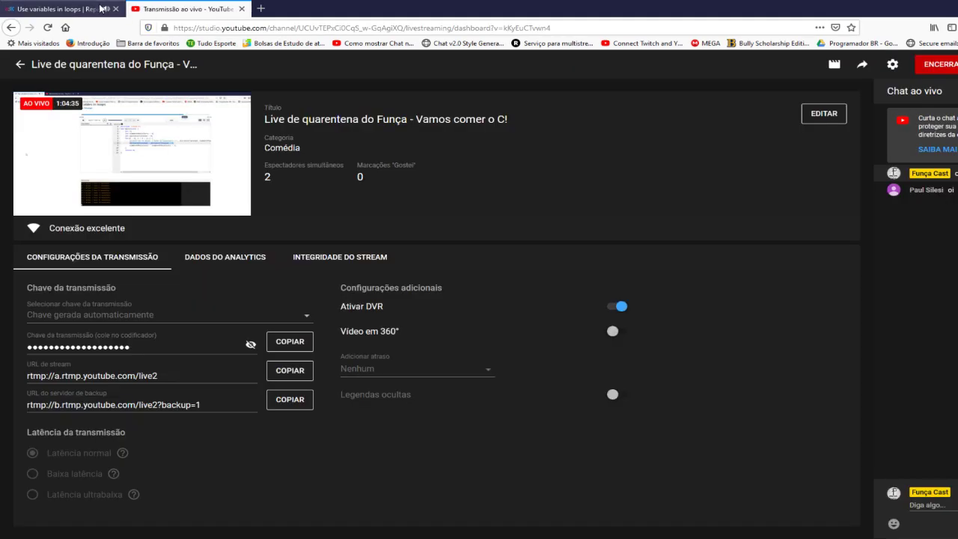
{"action": "left_click", "coordinate": [67, 9]}
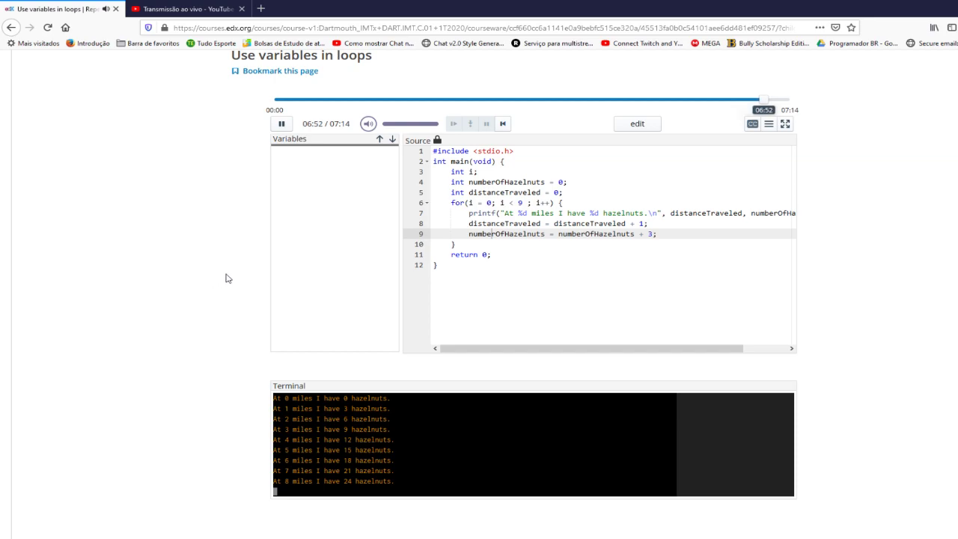
{"action": "left_click", "coordinate": [165, 10]}
{"action": "left_click", "coordinate": [60, 14]}
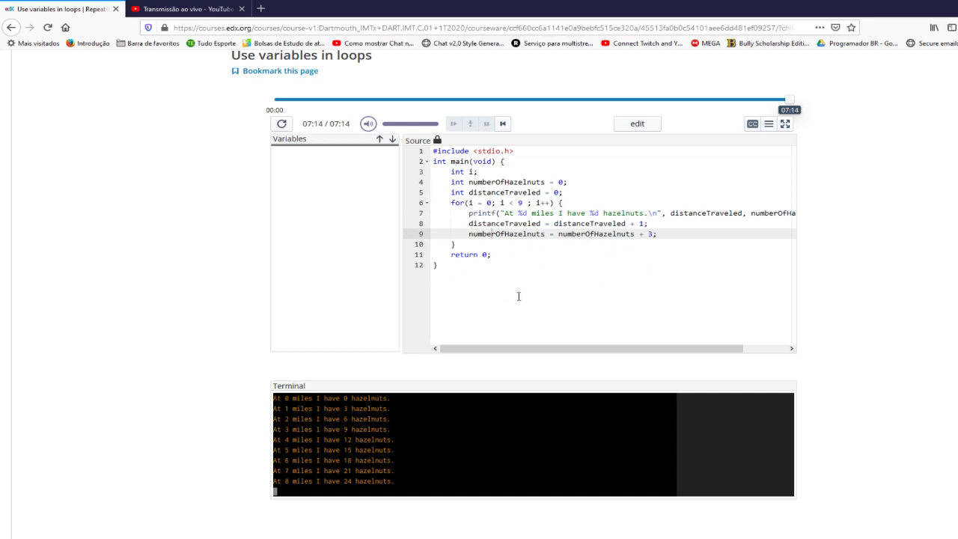
- Advance to the activity on printing the x8 multiplication table
{"action": "scroll", "coordinate": [658, 445], "scroll_direction": "down", "scroll_amount": 5}
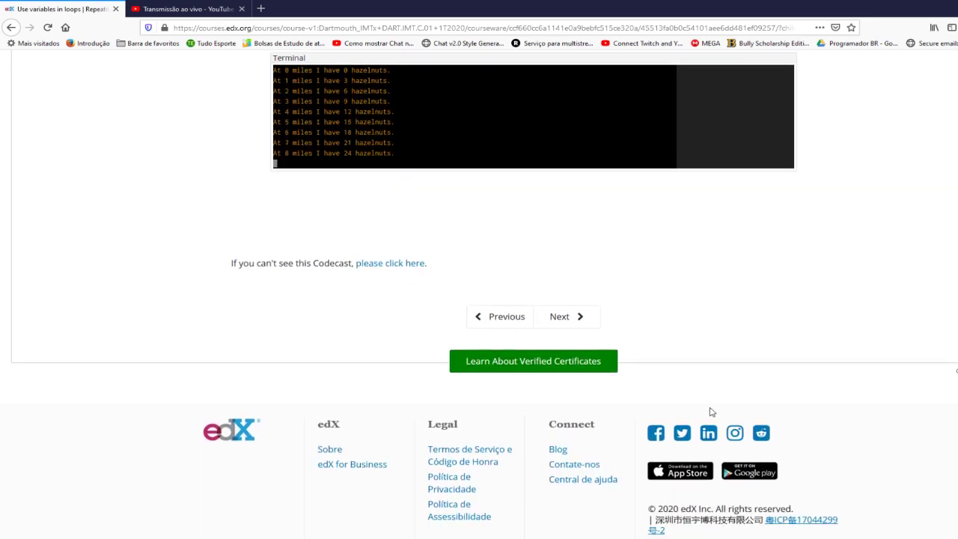
{"action": "left_click", "coordinate": [563, 298]}
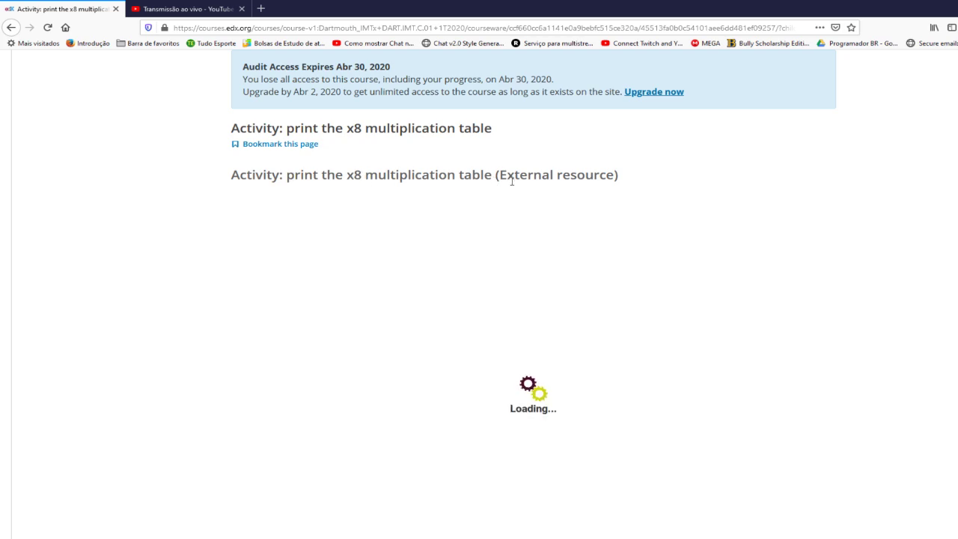
{"action": "scroll", "coordinate": [205, 268], "scroll_direction": "down", "scroll_amount": 5}
{"action": "scroll", "coordinate": [201, 277], "scroll_direction": "up", "scroll_amount": 3}
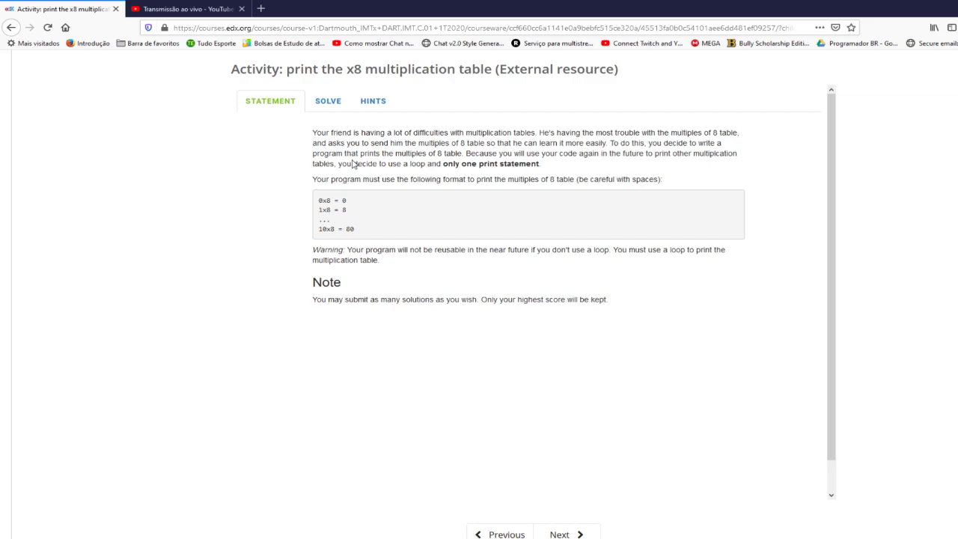
- Read the activity statement, examining the loop and single print statement requirements and the required output format
{"action": "left_click_drag", "start_coordinate": [536, 144], "coordinate": [707, 164]}
{"action": "left_click", "coordinate": [696, 162]}
{"action": "double_click", "coordinate": [704, 155]}
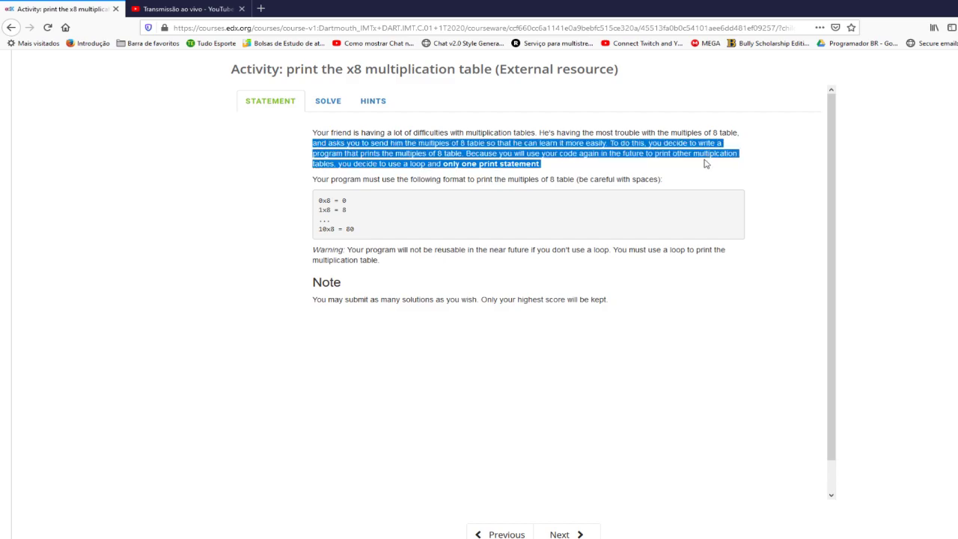
{"action": "left_click_drag", "start_coordinate": [546, 168], "coordinate": [577, 180]}
{"action": "left_click_drag", "start_coordinate": [576, 179], "coordinate": [476, 164]}
{"action": "left_click", "coordinate": [420, 185]}
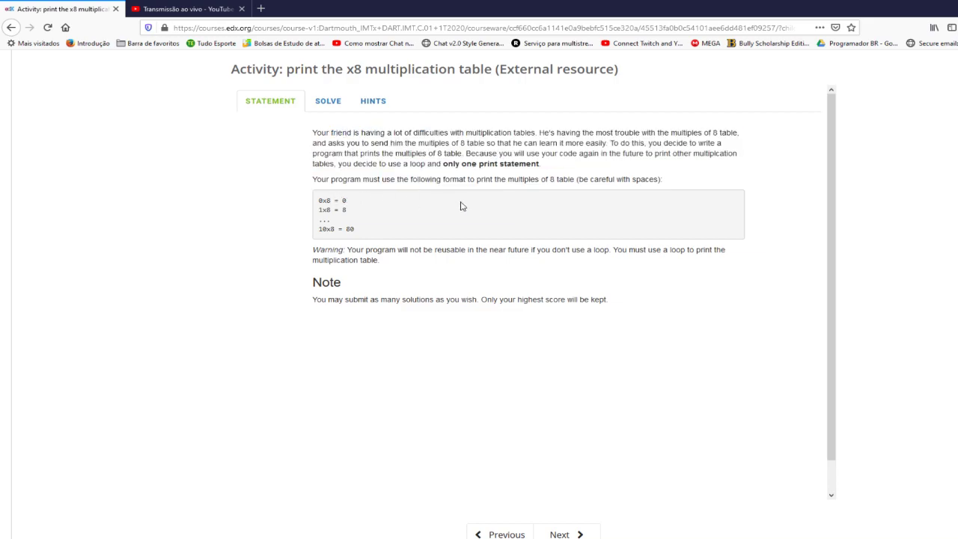
{"action": "left_click_drag", "start_coordinate": [578, 179], "coordinate": [396, 179]}
{"action": "left_click_drag", "start_coordinate": [323, 201], "coordinate": [419, 259]}
{"action": "left_click", "coordinate": [351, 206]}
{"action": "left_click", "coordinate": [345, 207]}
{"action": "left_click", "coordinate": [417, 260]}
{"action": "left_click", "coordinate": [419, 259]}
- Open the activity's solution editor, include <stdio.h> and add an empty int main (void) function
{"action": "left_click", "coordinate": [337, 101]}
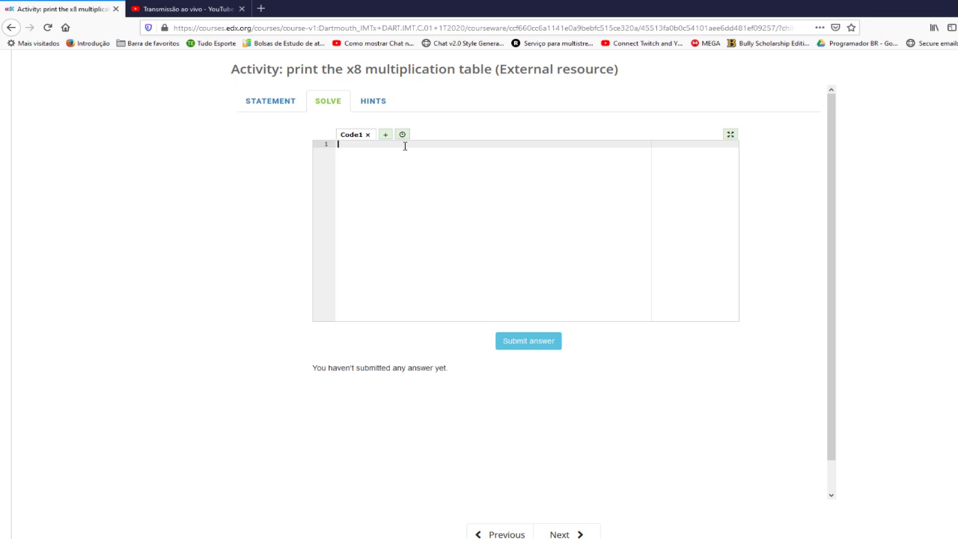
{"action": "type", "text": "#include <stdio.h>"}
{"action": "key", "text": "Return"}
{"action": "key", "text": "Return"}
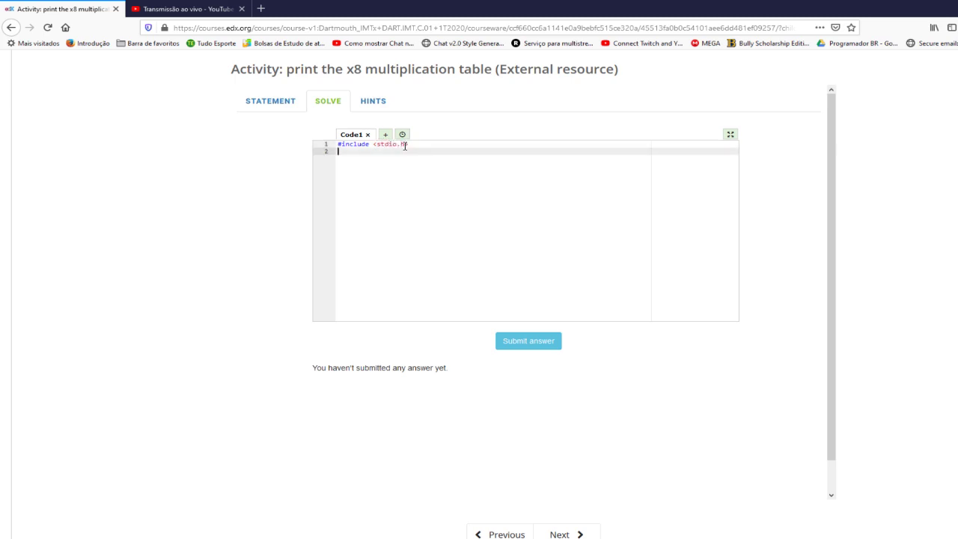
{"action": "type", "text": "int ma"}
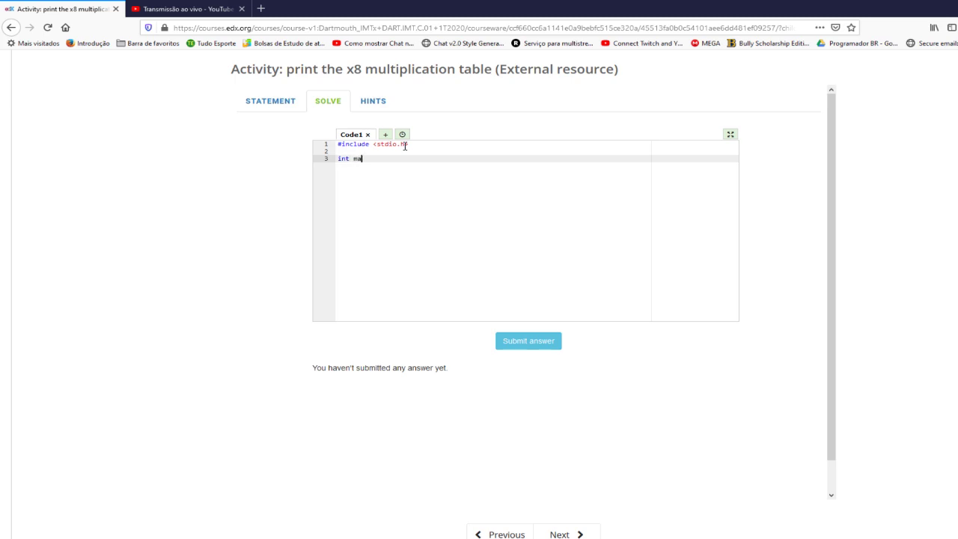
{"action": "type", "text": "in (void){"}
{"action": "key", "text": "Return"}
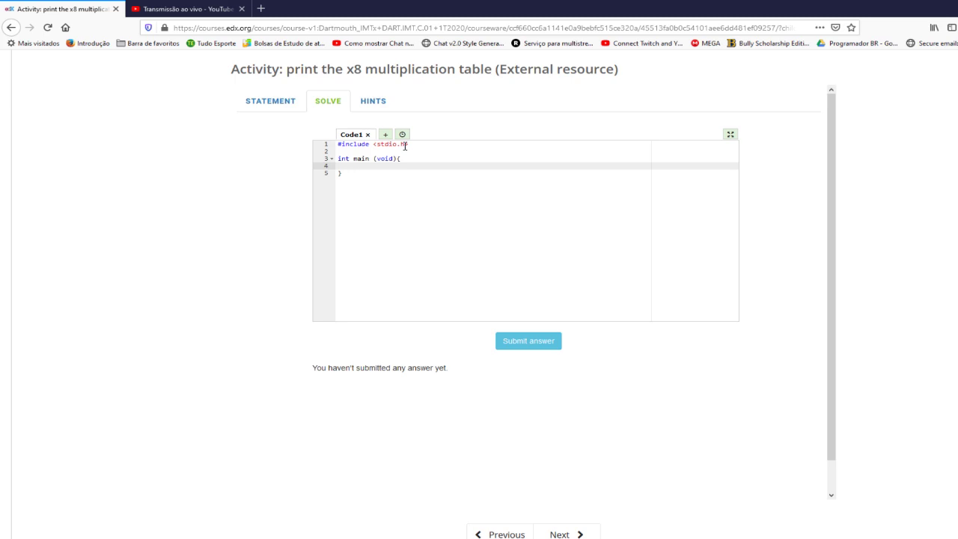
- Declare the integer variables i and multiplicador inside main
{"action": "type", "text": "int i,"}
{"action": "key", "text": "BackSpace"}
{"action": "key", "text": "BackSpace"}
{"action": "type", "text": "multim"}
{"action": "key", "text": "BackSpace"}
{"action": "type", "text": "plicador;"}
{"action": "key", "text": "Return"}
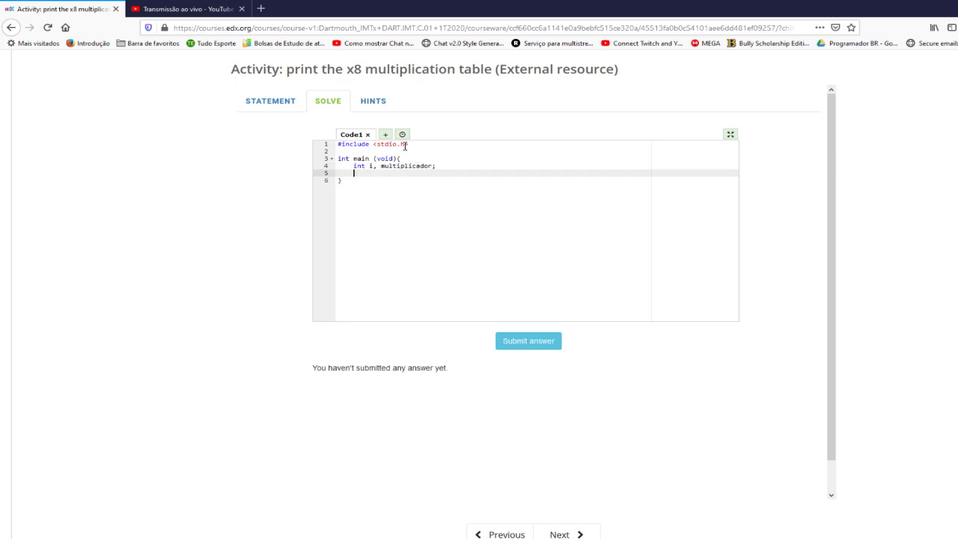
- Begin a for loop below the declarations with i = 0 and the condition i< 10
{"action": "key", "text": "Return"}
{"action": "type", "text": "for"}
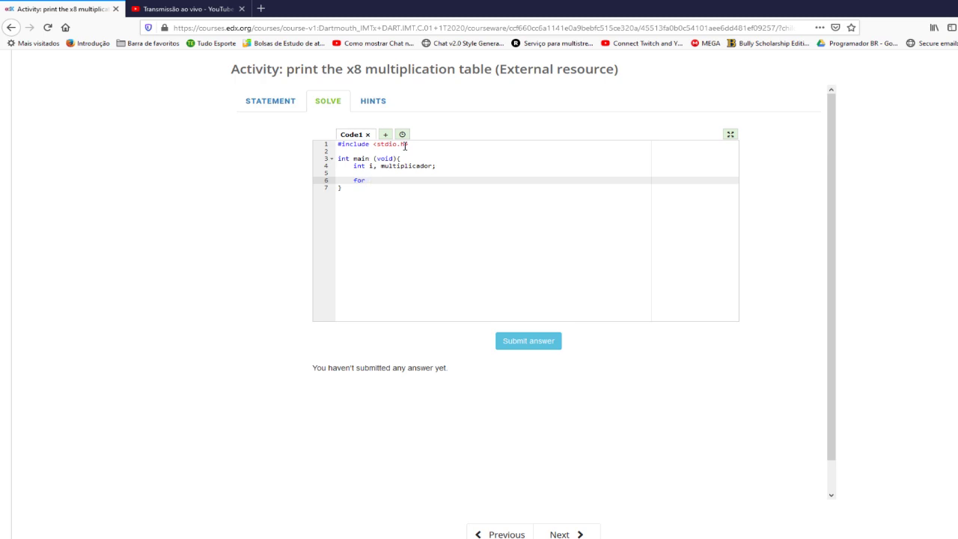
{"action": "type", "text": "(i = 0 ; i <"}
{"action": "key", "text": "BackSpace"}
{"action": "key", "text": "BackSpace"}
{"action": "key", "text": "BackSpace"}
{"action": "type", "text": "i<10"}
- Split the declaration into two lines, int i; and int multiplicador = 1;
{"action": "key", "text": "Up"}
{"action": "key", "text": "Up"}
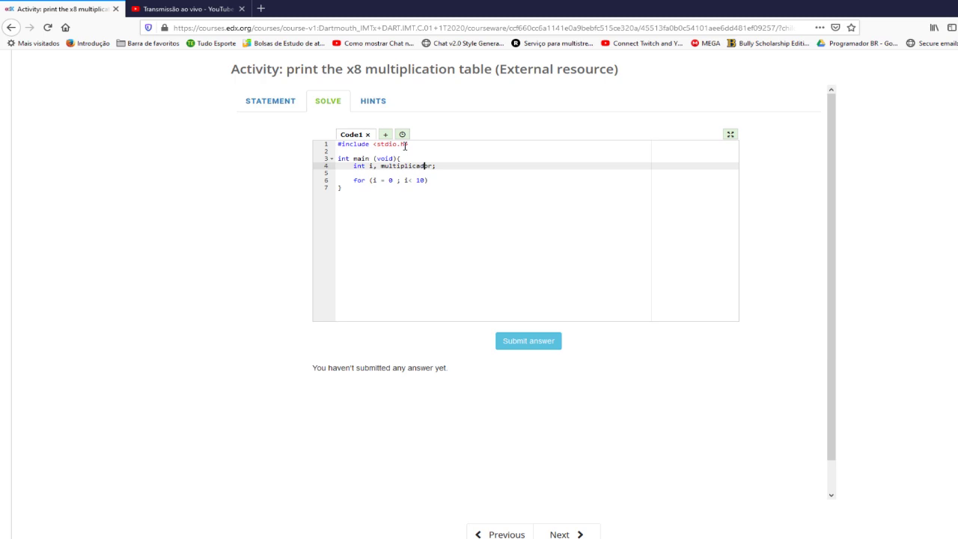
{"action": "left_click", "coordinate": [385, 171]}
{"action": "left_click", "coordinate": [384, 168]}
{"action": "key", "text": "BackSpace"}
{"action": "key", "text": "BackSpace"}
{"action": "type", "text": ";"}
{"action": "key", "text": "Return"}
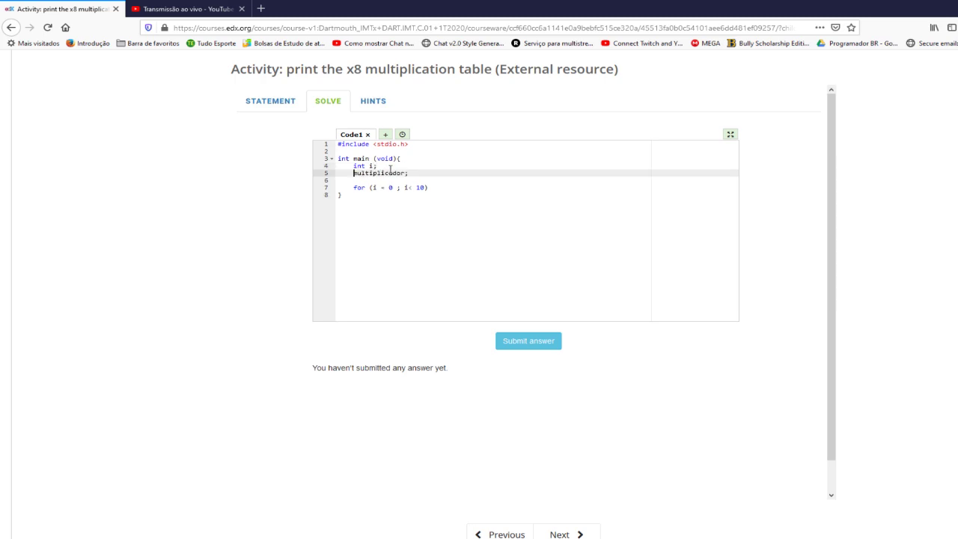
{"action": "type", "text": "int"}
{"action": "type", "text": "  = 1"}
- Complete the for loop header with i++ and add a braced body
{"action": "left_click", "coordinate": [427, 188]}
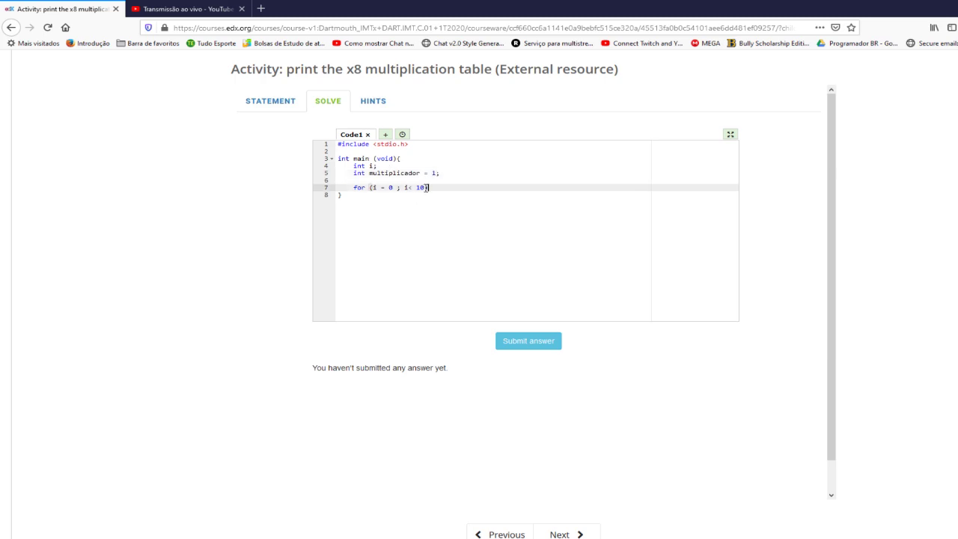
{"action": "type", "text": "; i++"}
{"action": "key", "text": "End"}
{"action": "type", "text": "{"}
{"action": "key", "text": "Return"}
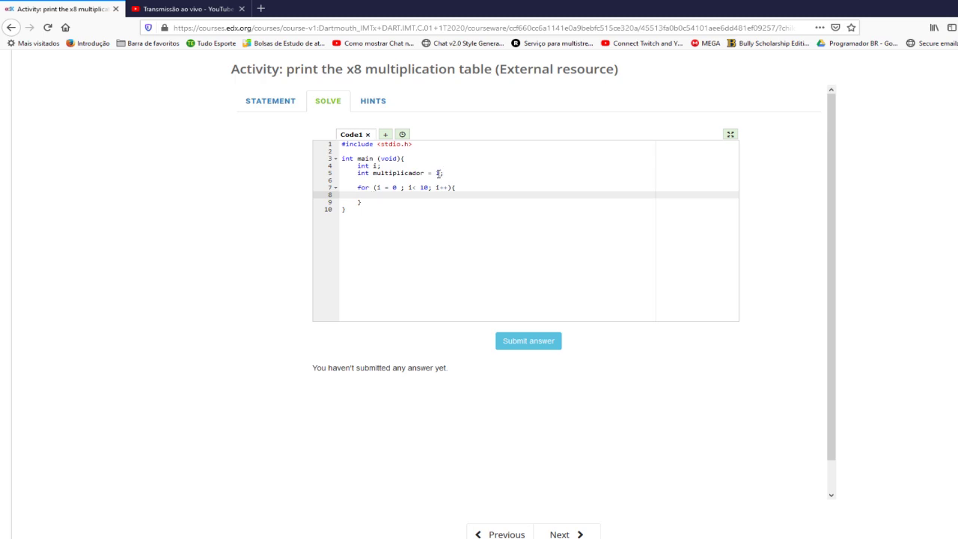
- Set multiplicador's initial value to 0 and change the loop condition to i <= 10
{"action": "left_click", "coordinate": [441, 173]}
{"action": "key", "text": "BackSpace"}
{"action": "type", "text": "0"}
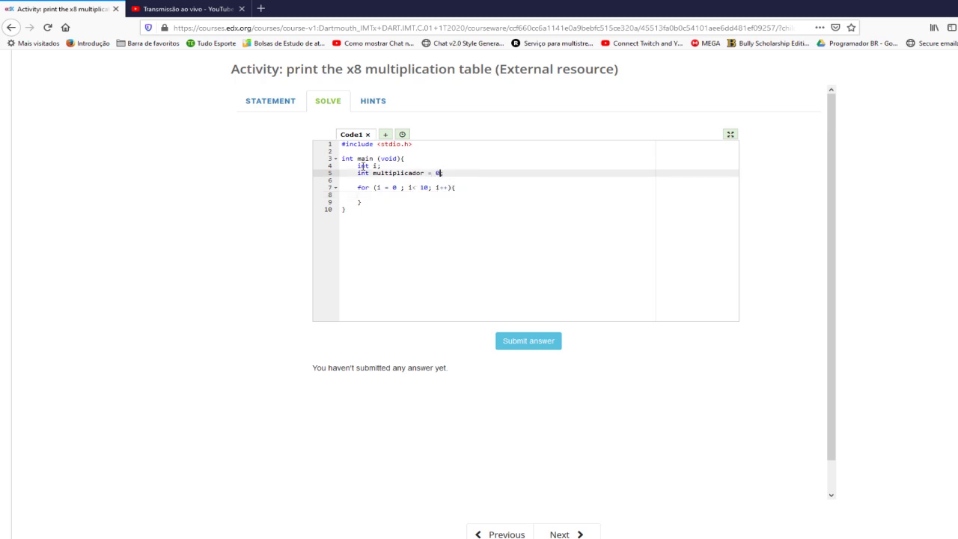
{"action": "left_click", "coordinate": [412, 188]}
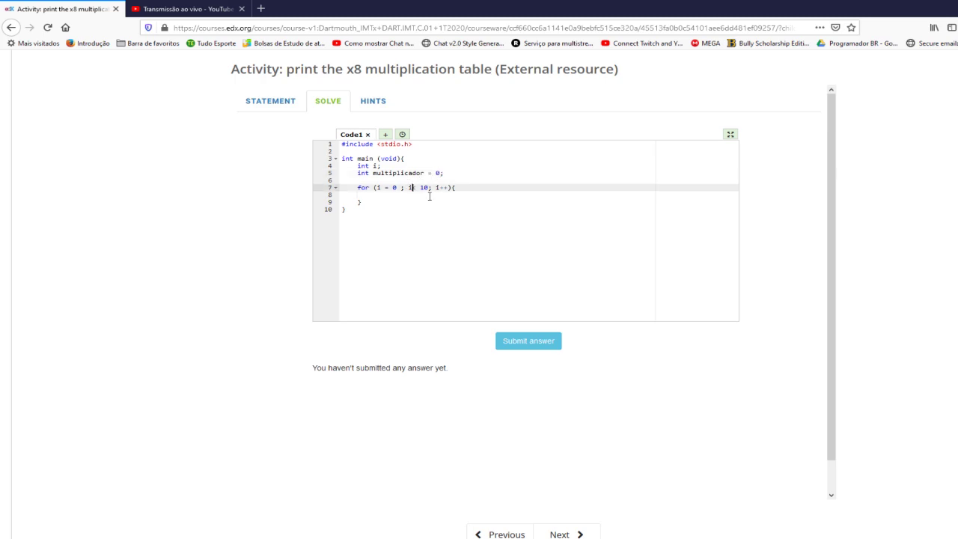
{"action": "key", "text": "Right"}
{"action": "type", "text": "="}
- Start a printf call inside the loop body with the format text "%dx8 = "
{"action": "left_click", "coordinate": [374, 195]}
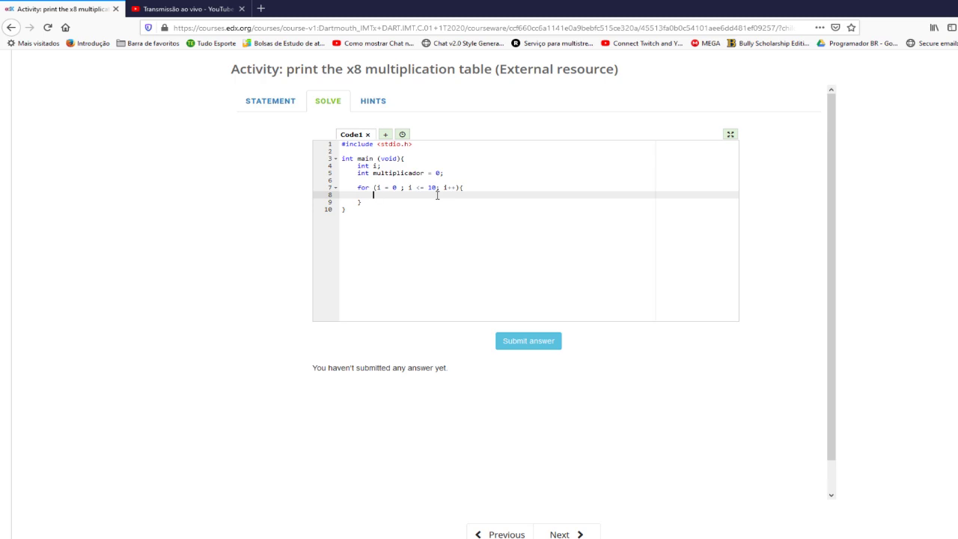
{"action": "type", "text": "printf(\""}
{"action": "type", "text": "%dx8 ="}
- Declare int resultado = 0; on a new line below multiplicador
{"action": "left_click", "coordinate": [444, 173]}
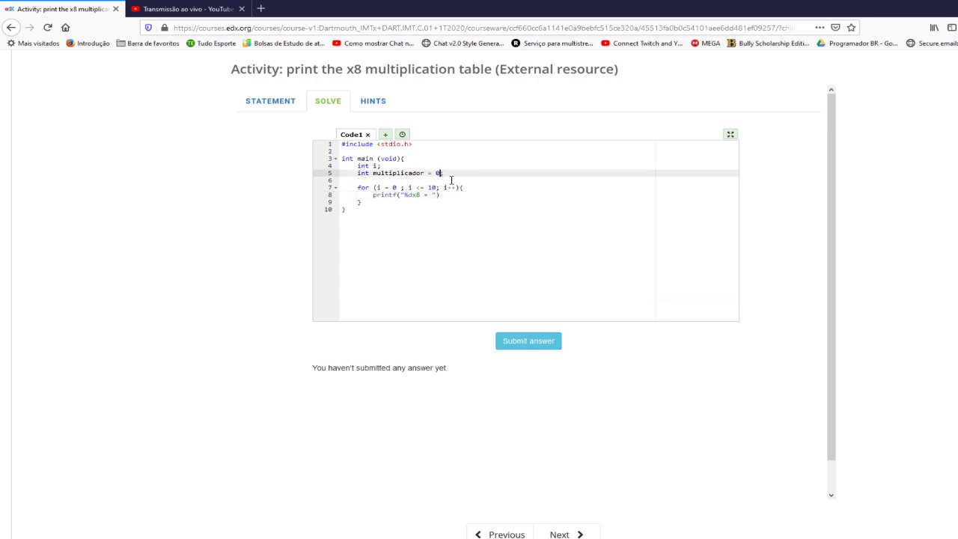
{"action": "key", "text": "Return"}
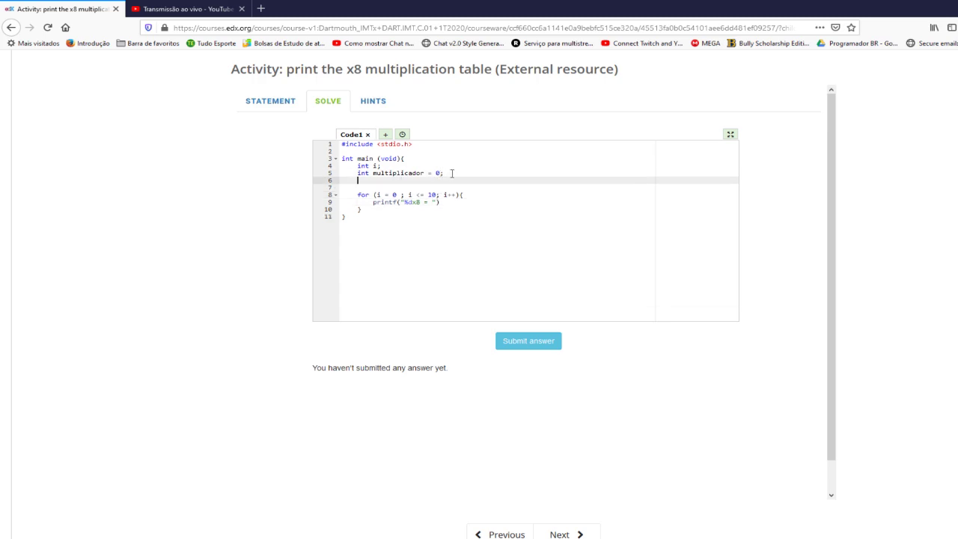
{"action": "type", "text": "int resultado = 0;"}
- Complete the printf statement with a second %d and the arguments multiplicador and resultado
{"action": "left_click", "coordinate": [431, 202]}
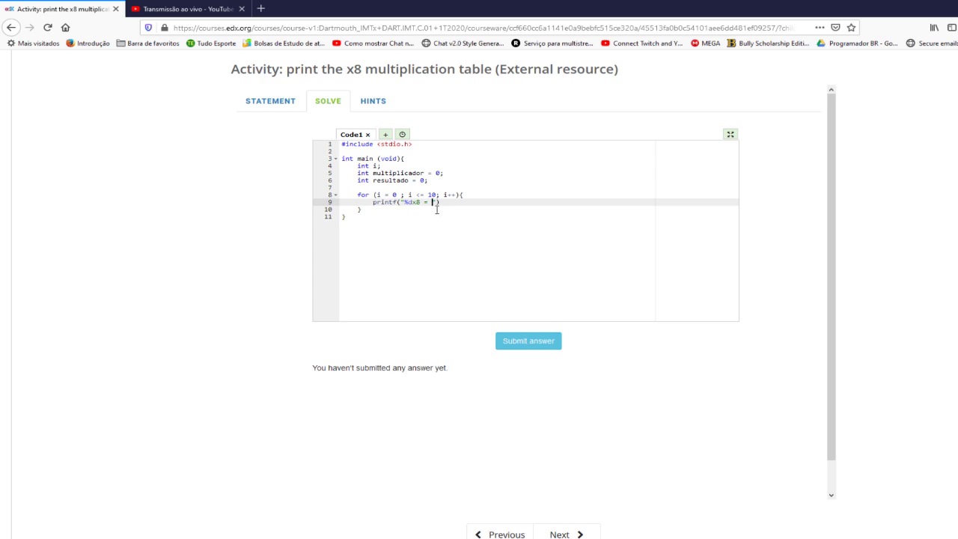
{"action": "type", "text": "%d"}
{"action": "key", "text": "Right"}
{"action": "type", "text": ", multiplicador, resultado"}
{"action": "left_click", "coordinate": [549, 202]}
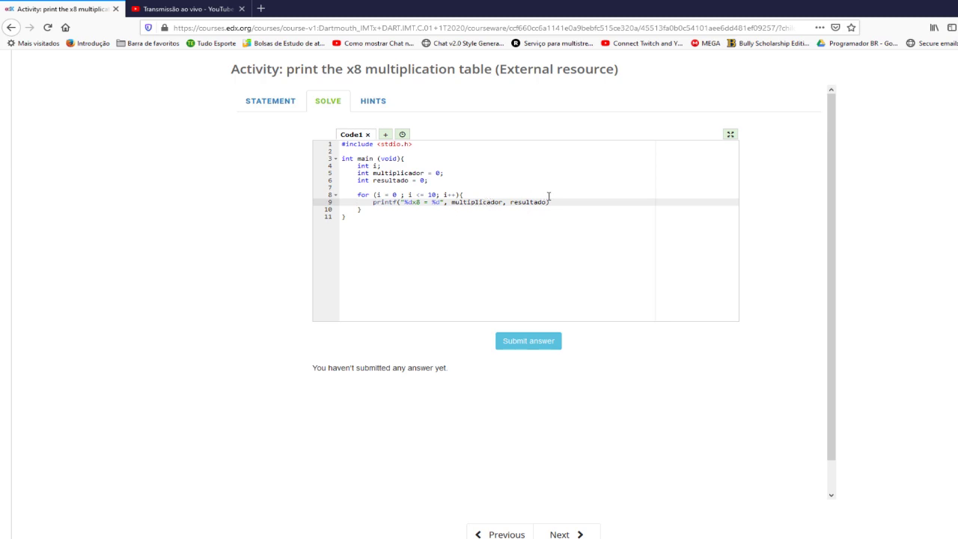
{"action": "type", "text": ";"}
{"action": "key", "text": "Return"}
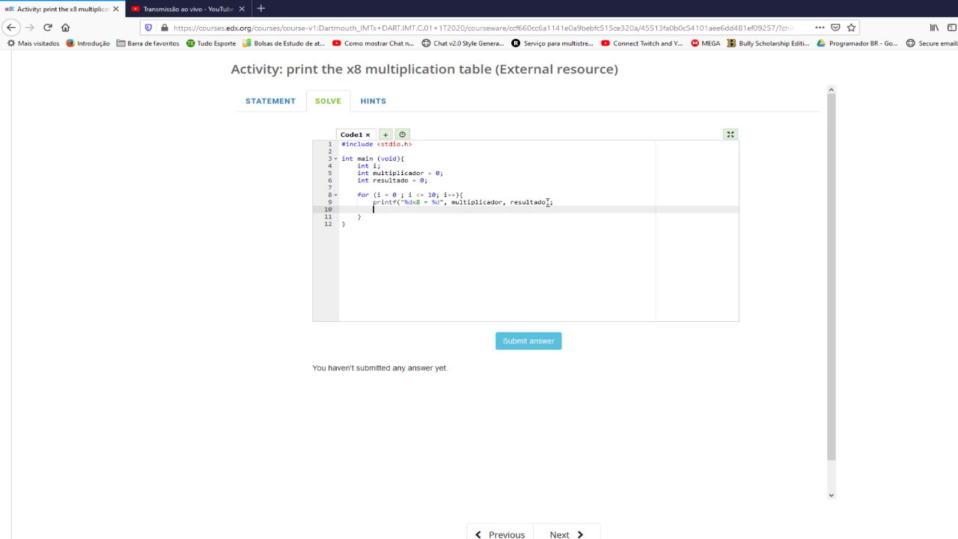
- Add the line resultado = multiplicador * 8; above the printf in the loop body
{"action": "key", "text": "Up"}
{"action": "key", "text": "Return"}
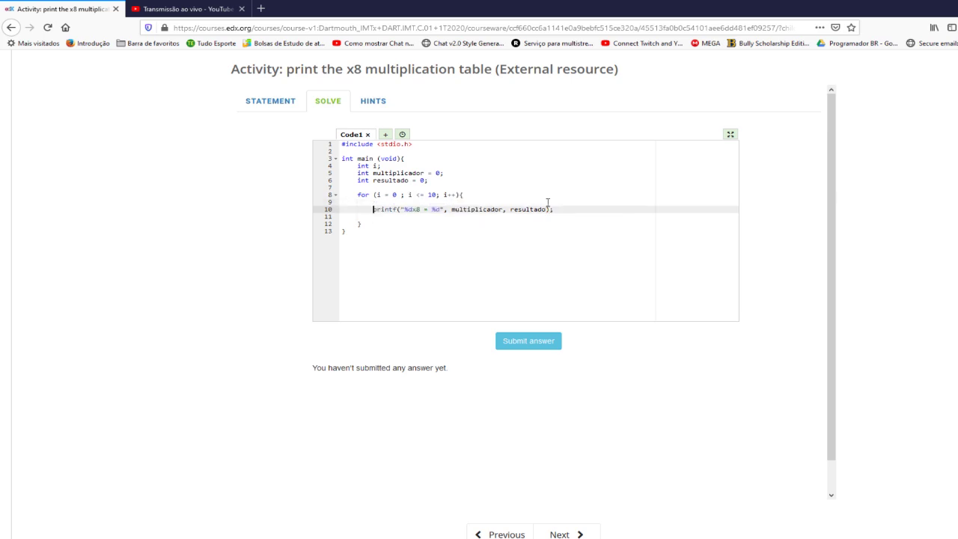
{"action": "key", "text": "Up"}
{"action": "type", "text": "mul"}
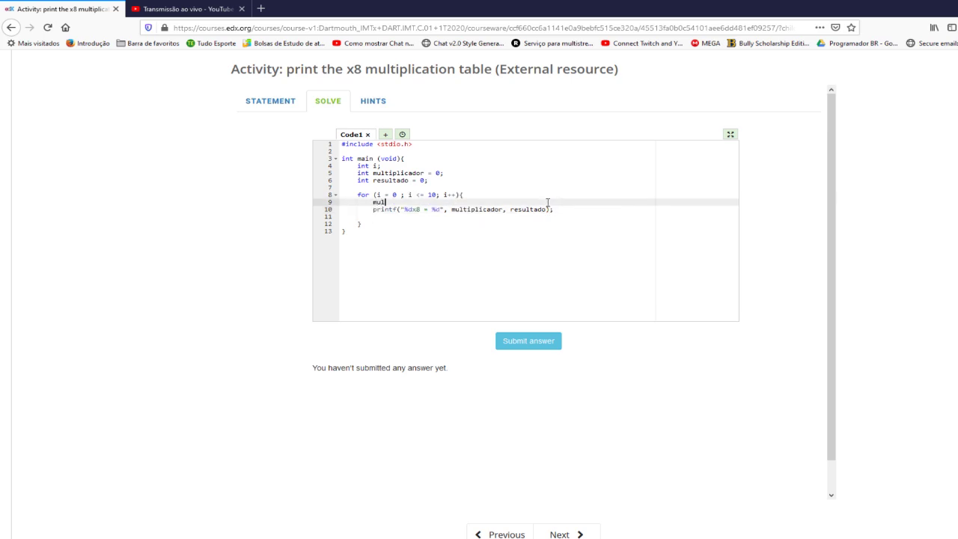
{"action": "type", "text": "tiplicad"}
{"action": "type", "text": "or ="}
{"action": "key", "text": "Left"}
{"action": "key", "text": "Left"}
{"action": "key", "text": "Left"}
{"action": "key", "text": "Left"}
{"action": "key", "text": "Left"}
{"action": "key", "text": "Left"}
{"action": "key", "text": "Left"}
{"action": "key", "text": "Left"}
{"action": "key", "text": "Left"}
{"action": "key", "text": "Left"}
{"action": "key", "text": "Left"}
{"action": "key", "text": "Left"}
{"action": "key", "text": "Left"}
{"action": "key", "text": "Left"}
{"action": "key", "text": "Left"}
{"action": "key", "text": "Left"}
{"action": "type", "text": "resultado ="}
{"action": "key", "text": "End"}
{"action": "key", "text": "BackSpace"}
{"action": "type", "text": "* 8;"}
- Add multiplicador++; at the end of the loop body and return 0; after the loop
{"action": "left_click", "coordinate": [433, 217]}
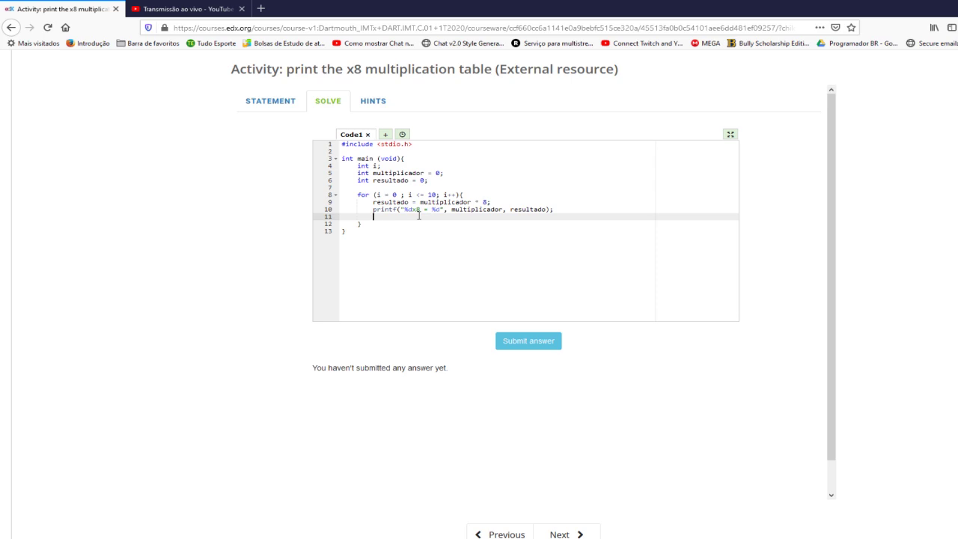
{"action": "type", "text": "multiplicador++;"}
{"action": "left_click", "coordinate": [374, 222]}
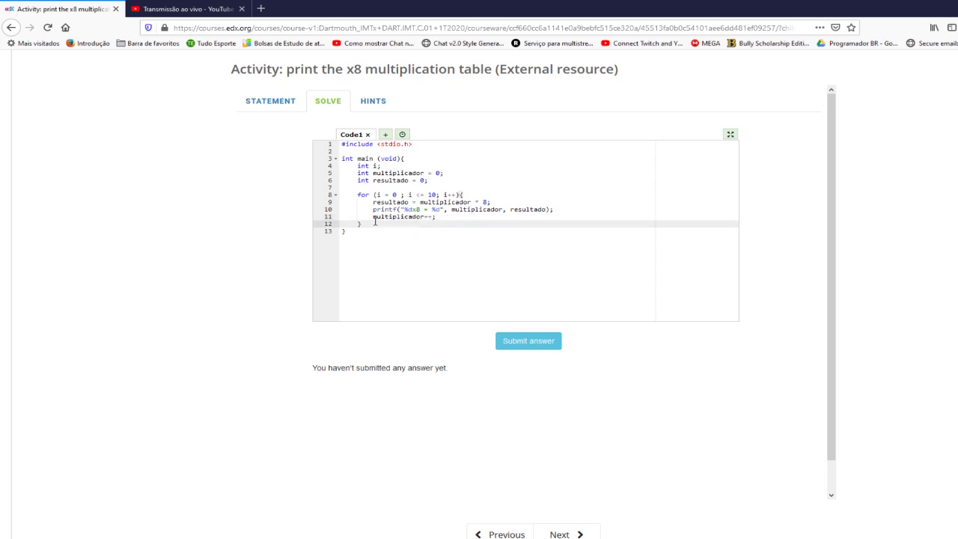
{"action": "key", "text": "Return"}
{"action": "type", "text": "retur"}
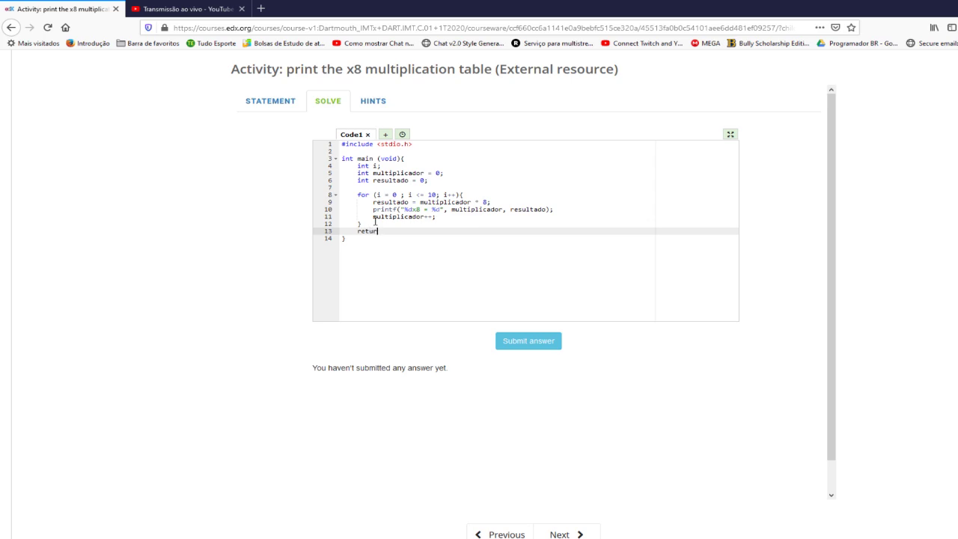
{"action": "type", "text": "n 0;"}
- Submit the answer, then add \n to the end of the printf format text and resubmit
{"action": "left_click", "coordinate": [528, 341]}
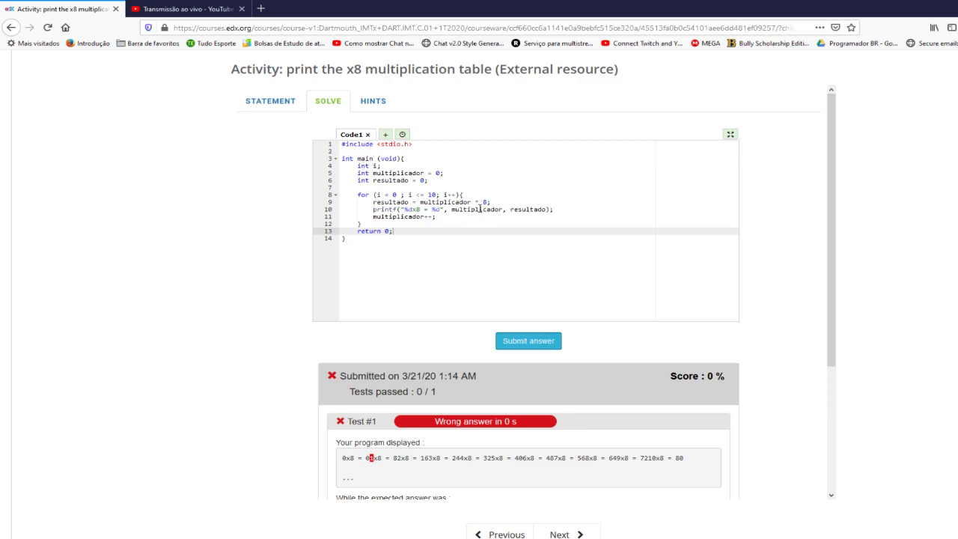
{"action": "left_click", "coordinate": [442, 209]}
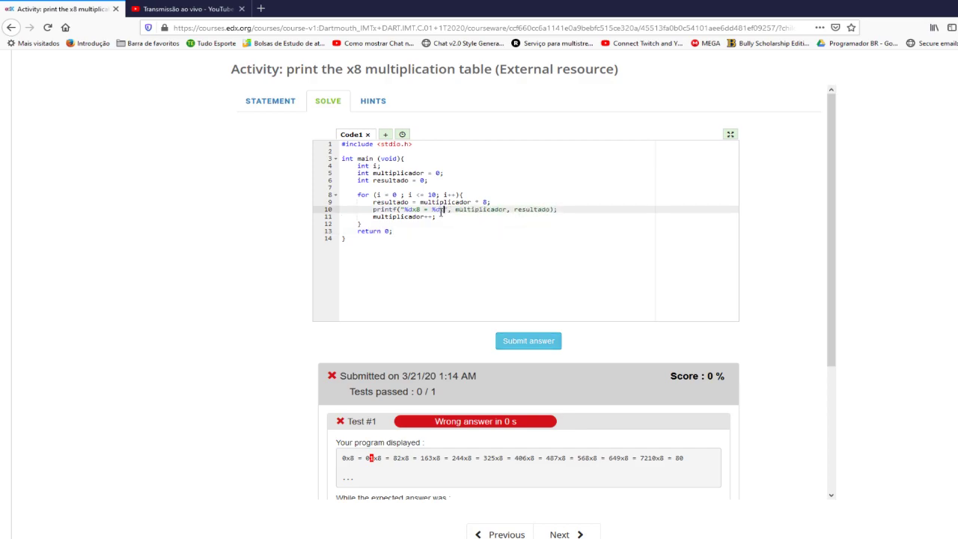
{"action": "left_click", "coordinate": [547, 339]}
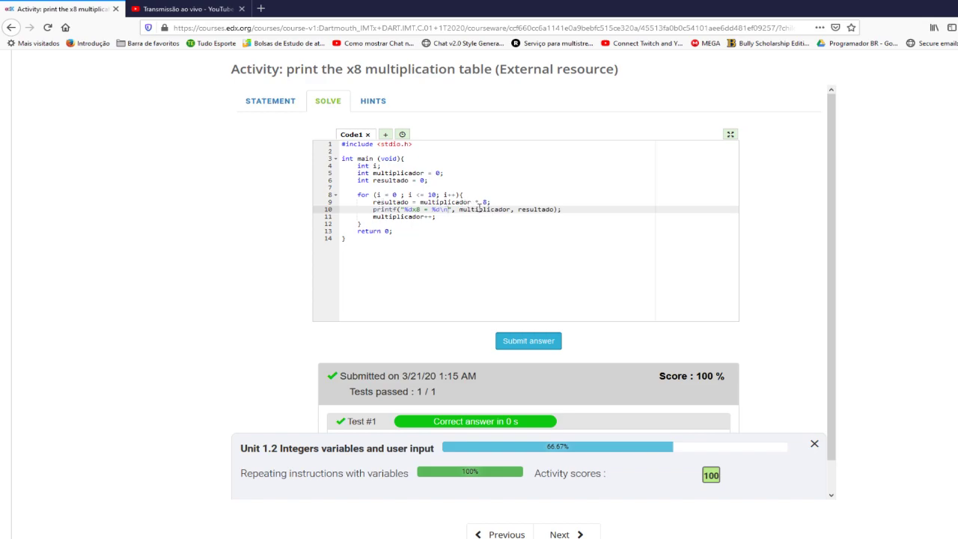
- Advance past the activity's question forum to the "Read integer user input using scanf()" lesson
{"action": "scroll", "coordinate": [519, 400], "scroll_direction": "down", "scroll_amount": 5}
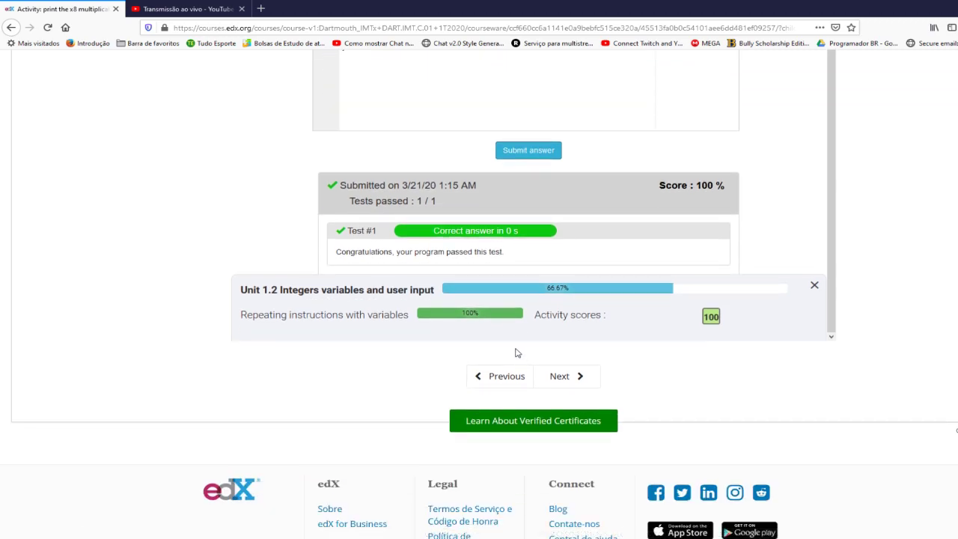
{"action": "scroll", "coordinate": [278, 257], "scroll_direction": "up", "scroll_amount": 2}
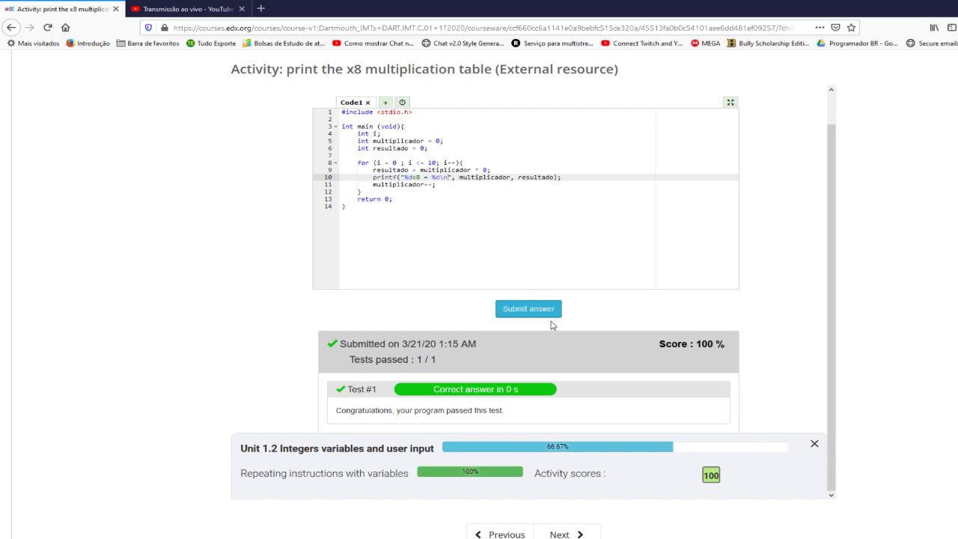
{"action": "scroll", "coordinate": [526, 337], "scroll_direction": "down", "scroll_amount": 1}
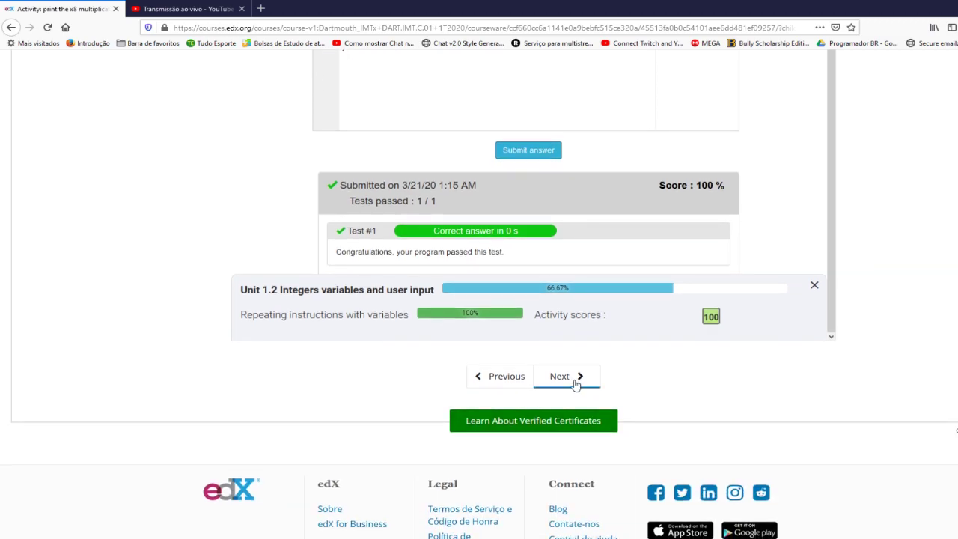
{"action": "left_click", "coordinate": [574, 384]}
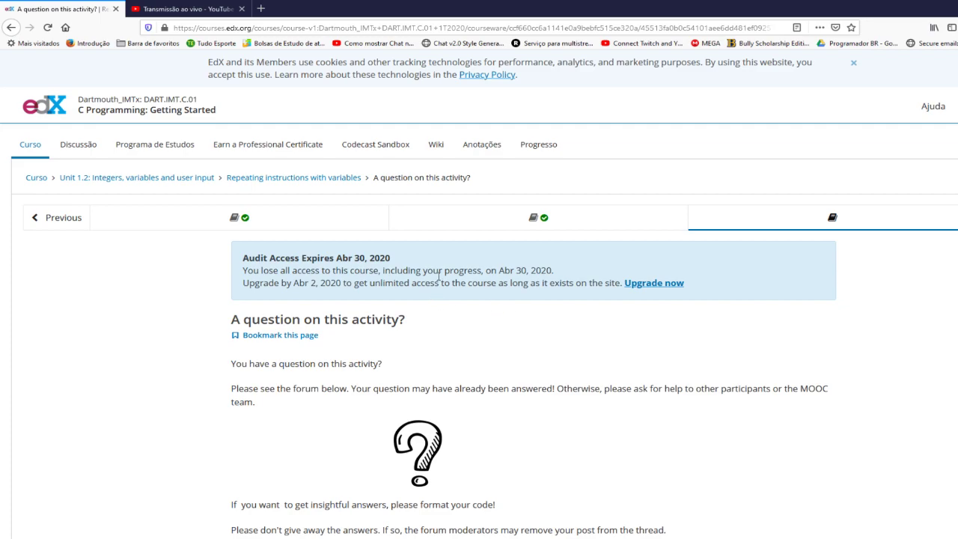
{"action": "scroll", "coordinate": [484, 438], "scroll_direction": "down", "scroll_amount": 8}
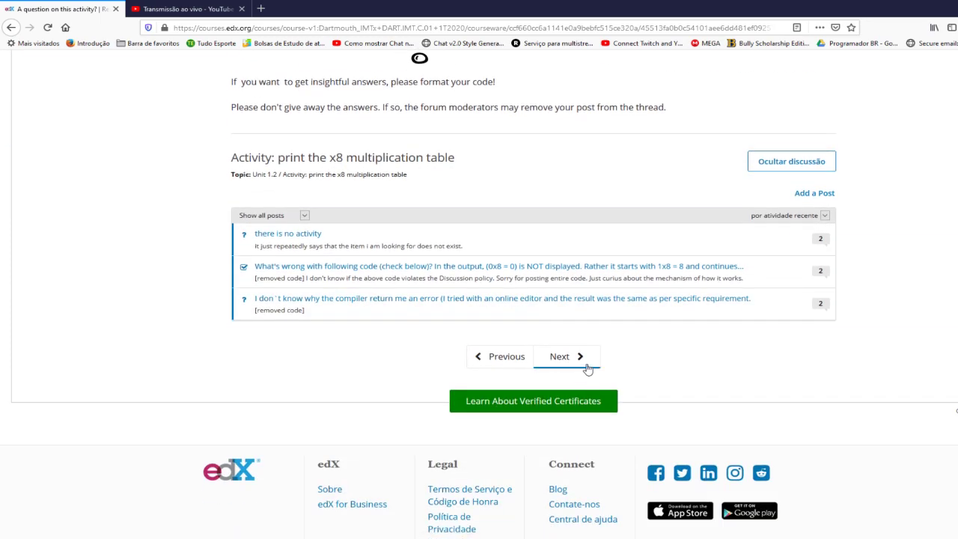
{"action": "left_click", "coordinate": [250, 311]}
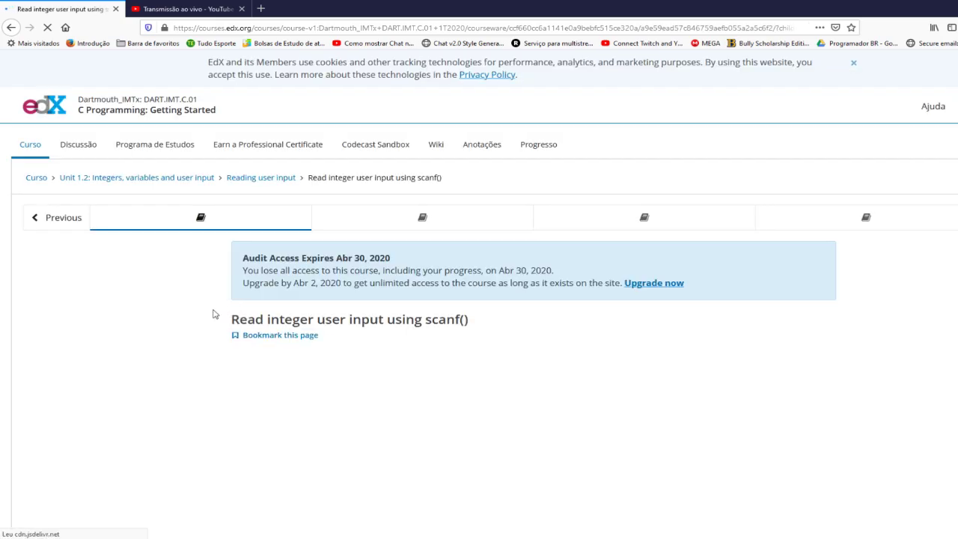
{"action": "scroll", "coordinate": [254, 331], "scroll_direction": "down", "scroll_amount": 1}
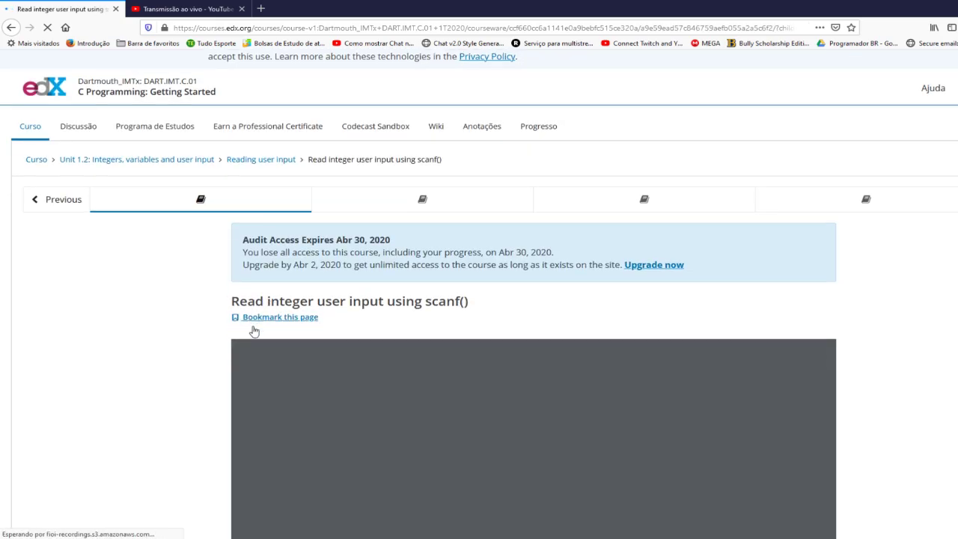
{"action": "scroll", "coordinate": [254, 331], "scroll_direction": "down", "scroll_amount": 3}
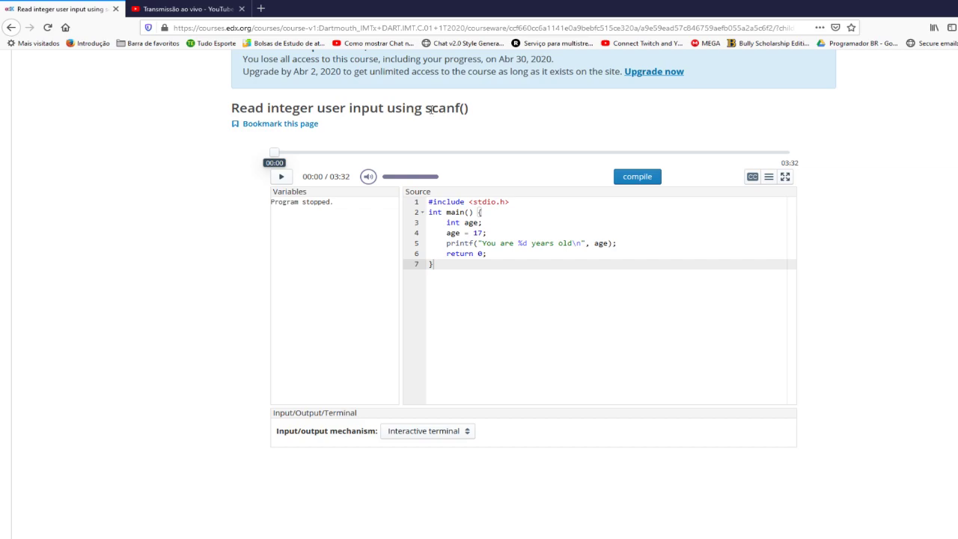
{"action": "scroll", "coordinate": [431, 154], "scroll_direction": "down", "scroll_amount": 1}
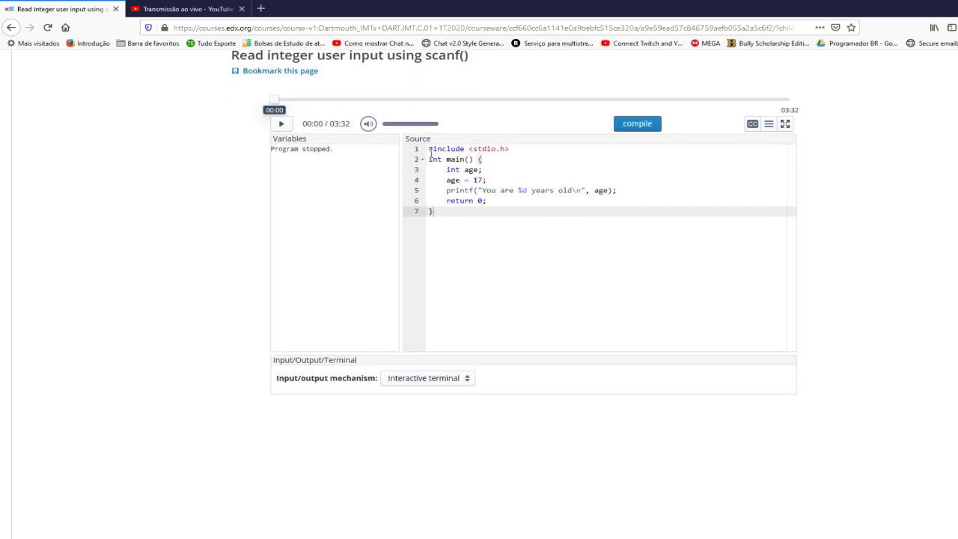